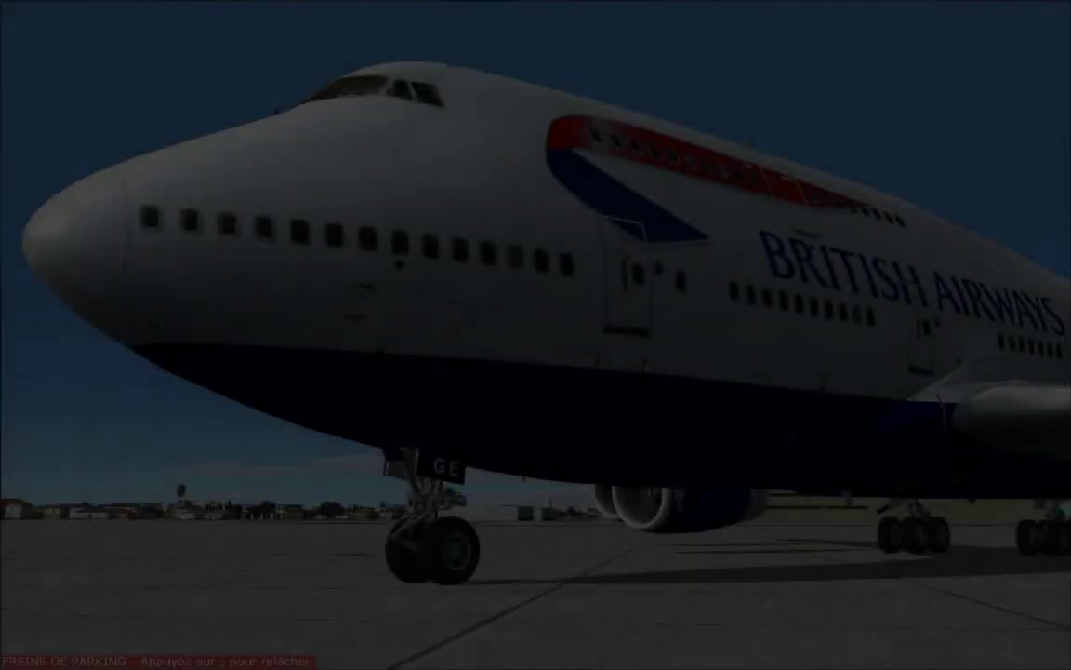
- Toggle the simulation pause several times, leaving the sim paused
key(p)
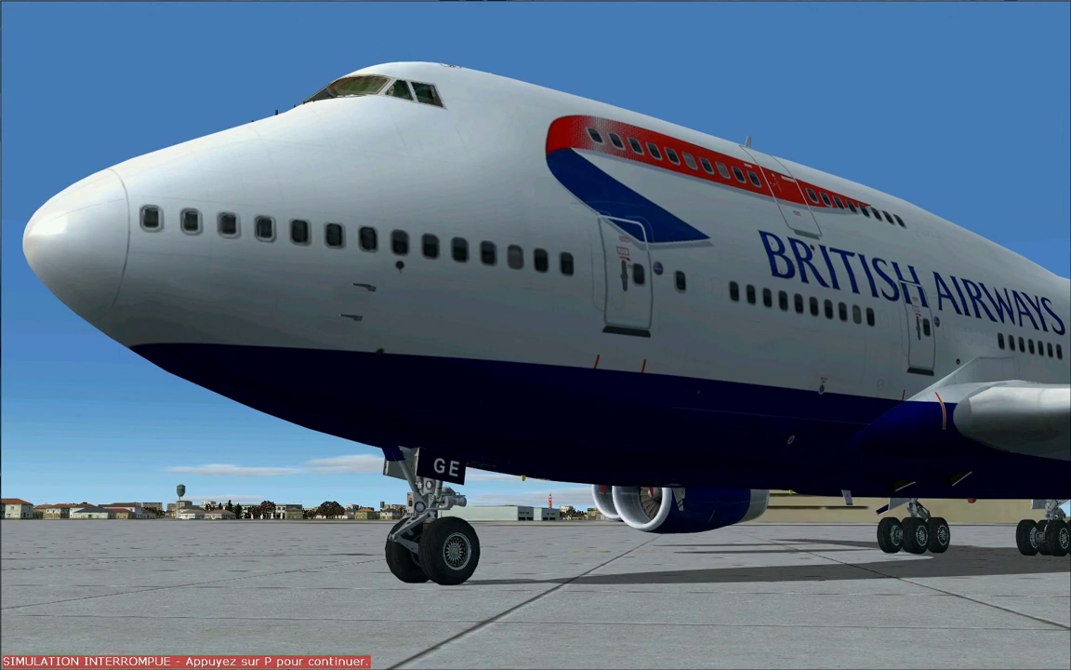
key(p)
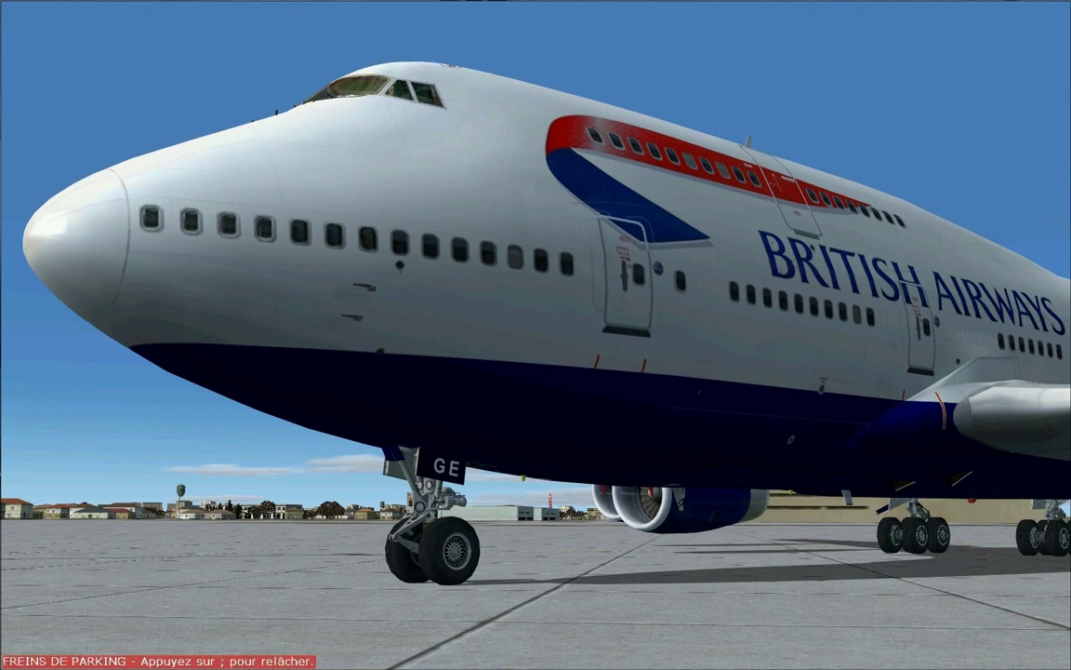
key(p)
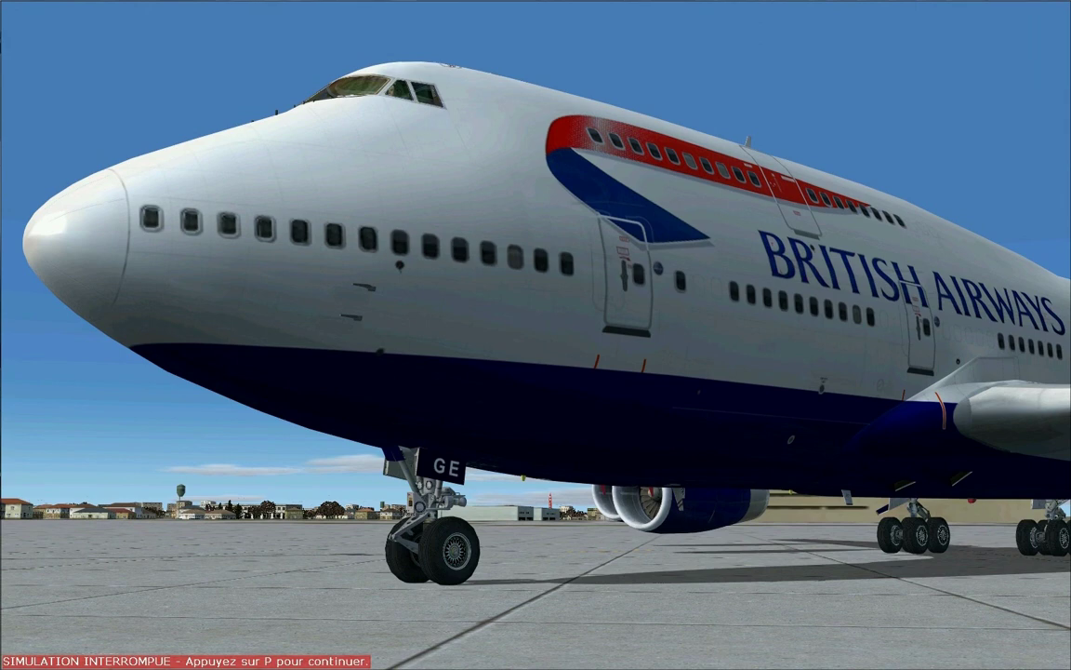
key(p)
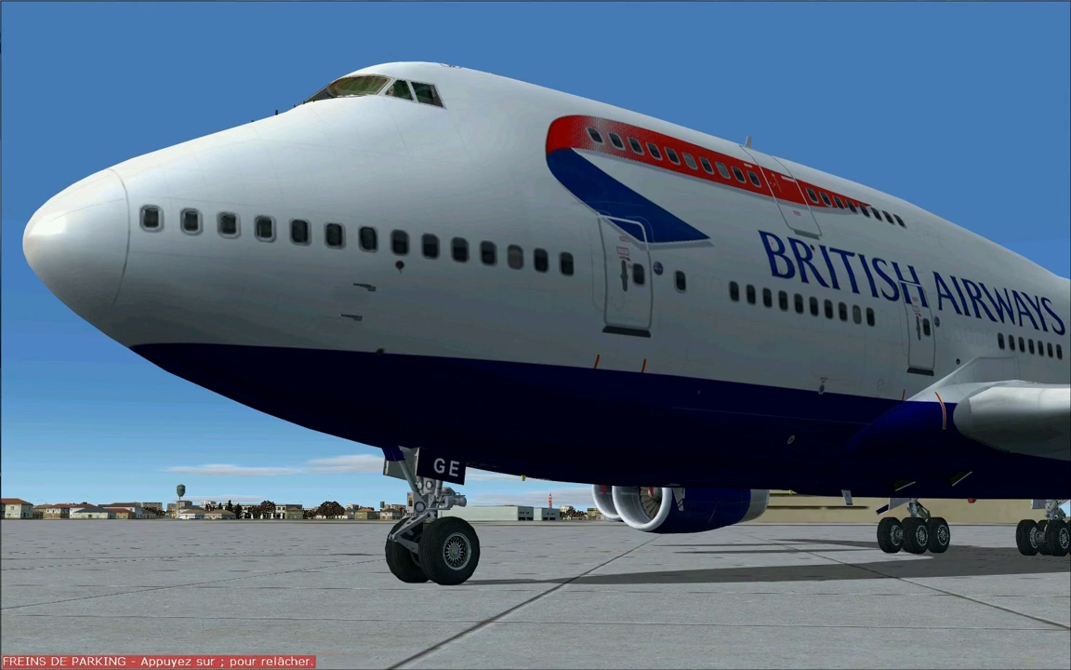
key(p)
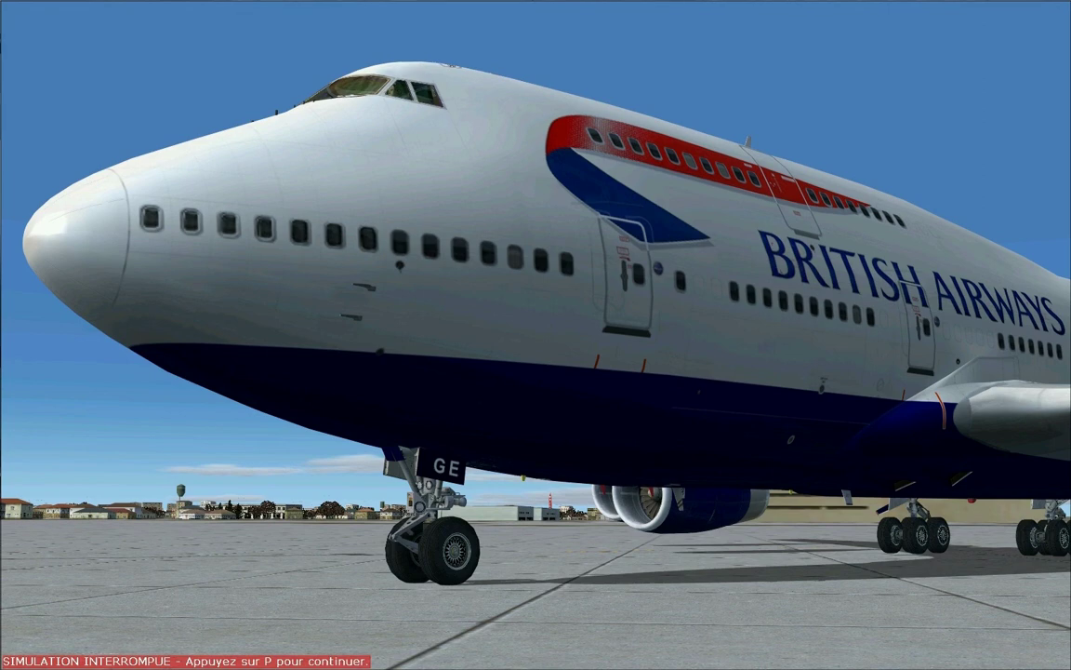
key(p)
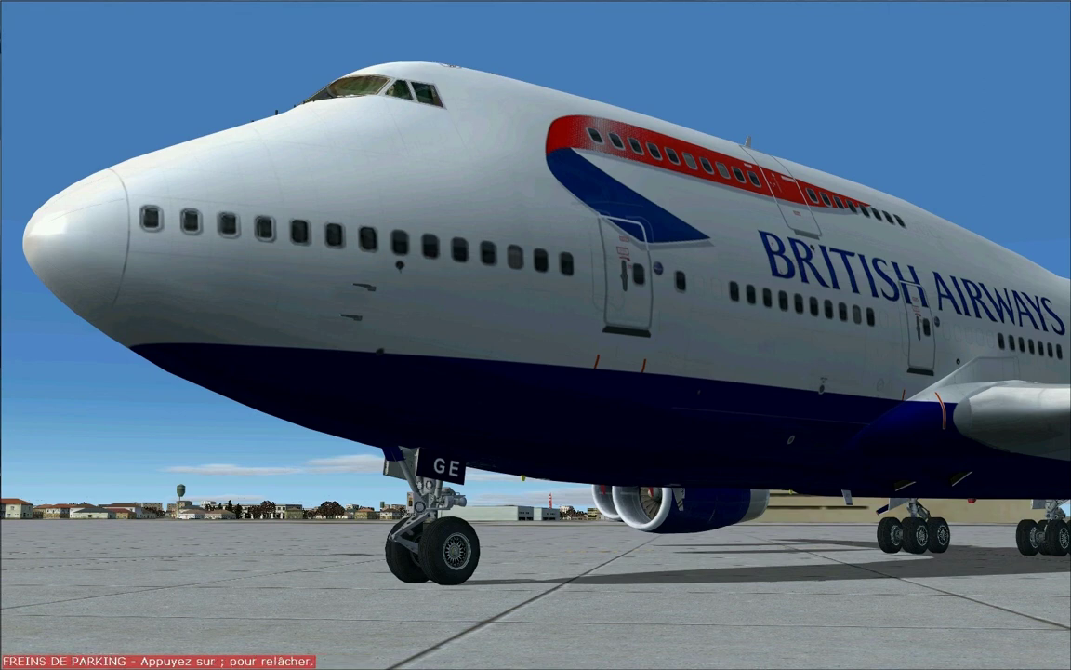
key(p)
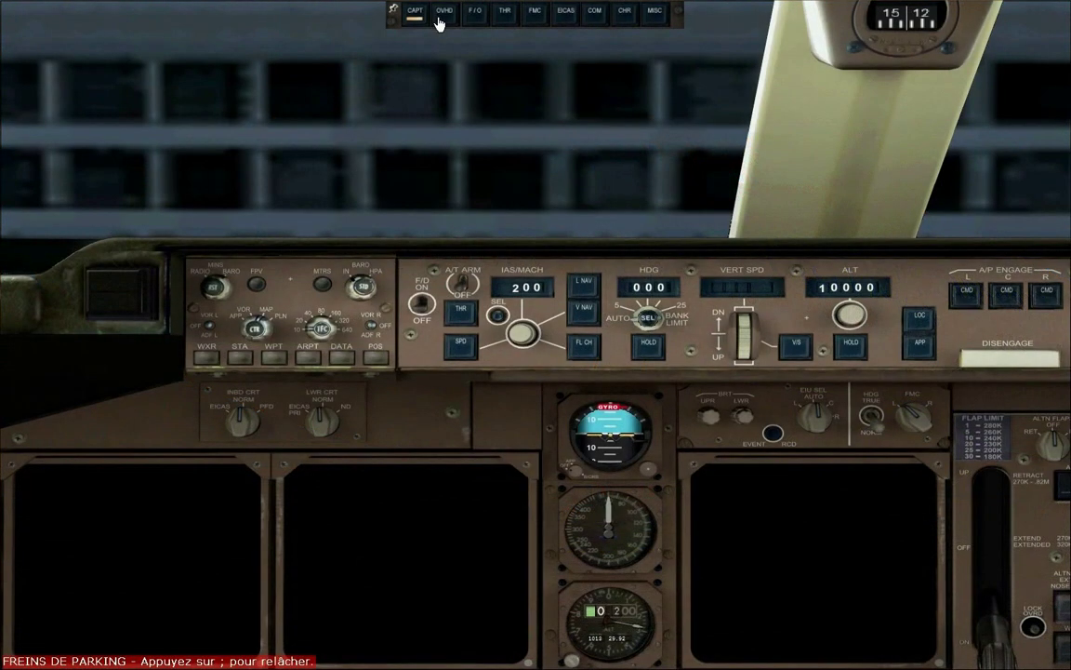
- On the overhead panel, switch on the battery and set bus ties 1-4 to auto
click(443, 13)
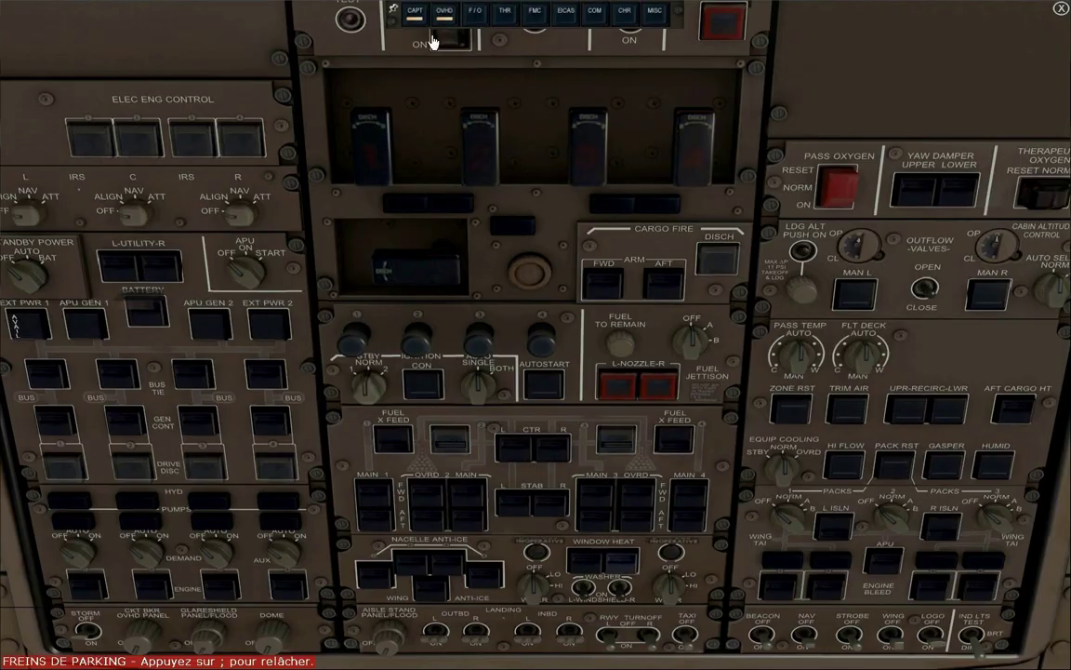
click(142, 314)
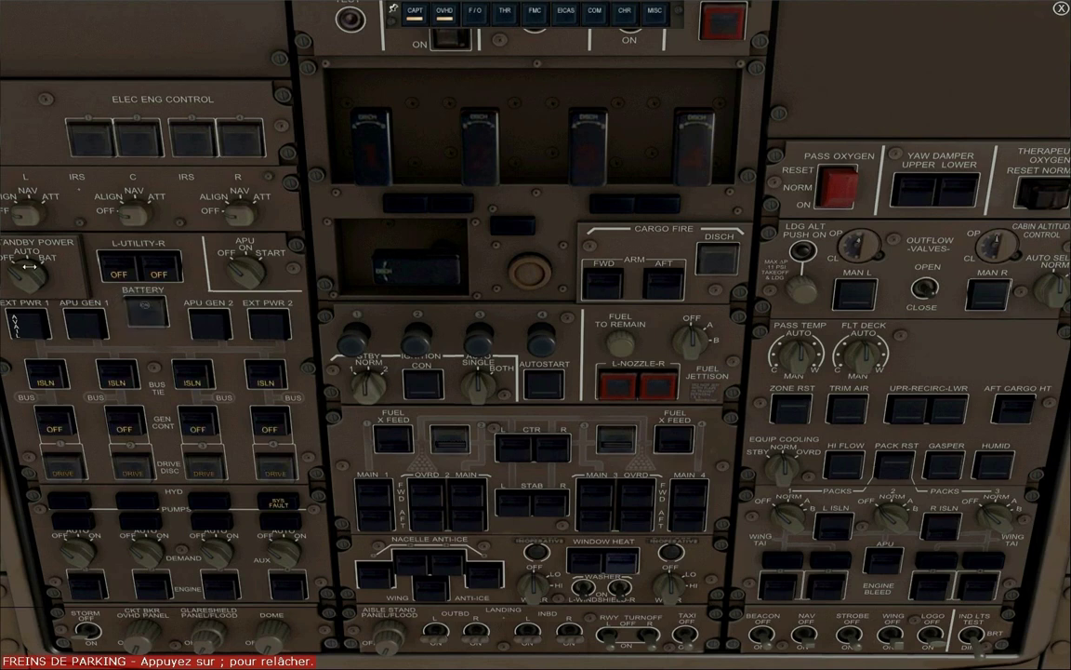
click(48, 374)
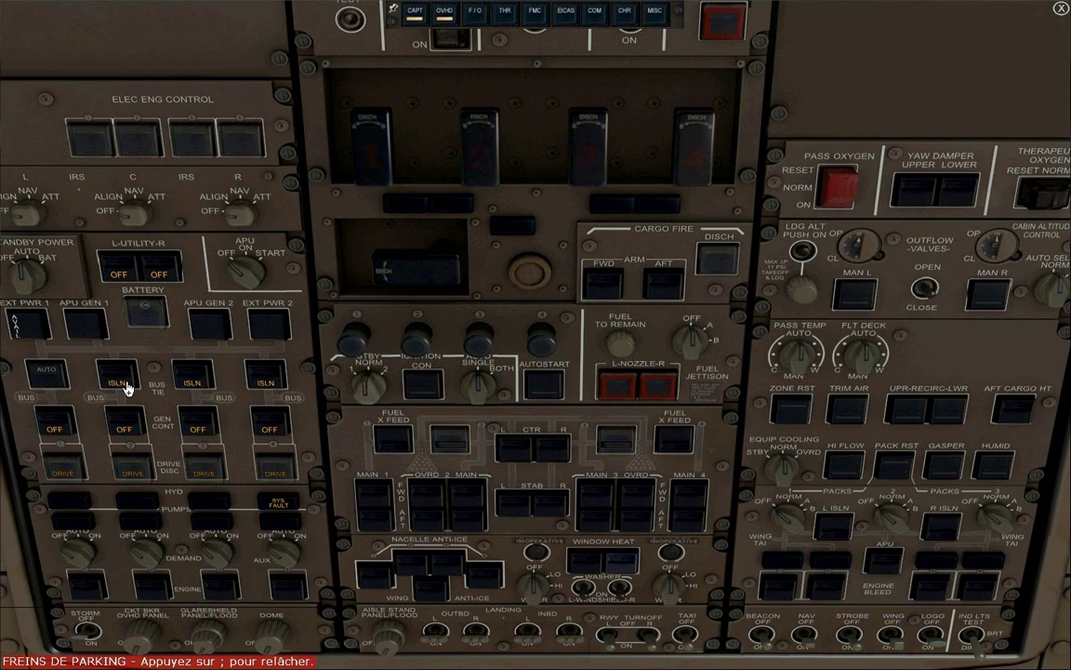
click(128, 389)
click(199, 382)
click(267, 382)
- Switch on generator controls 1-4 and engine hydraulic pumps 1-3
click(54, 428)
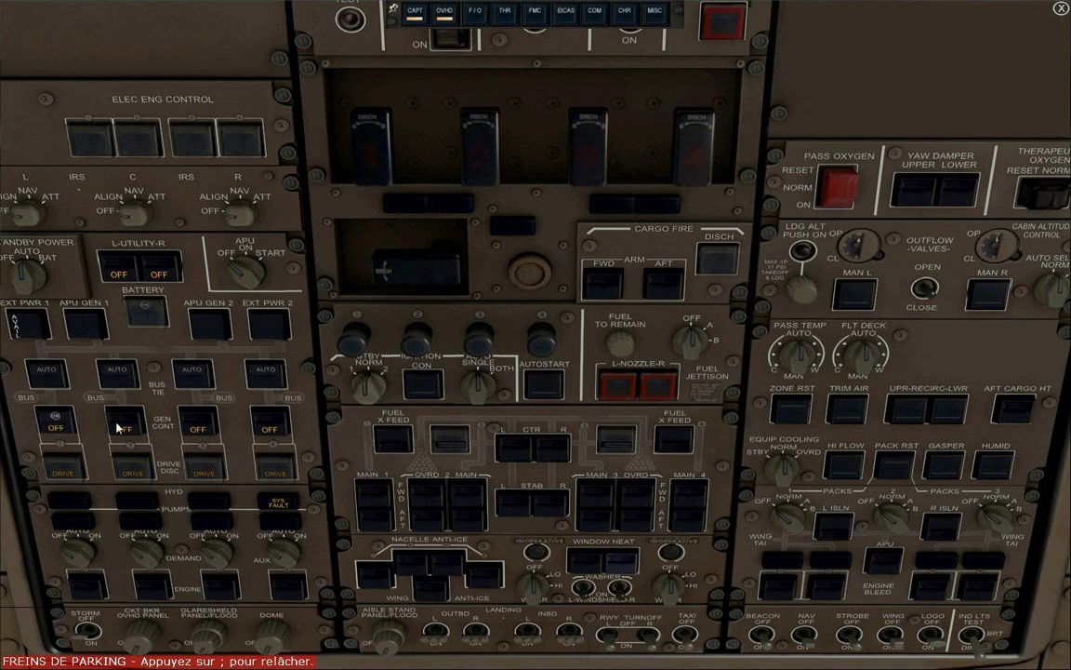
click(117, 426)
click(200, 428)
click(268, 428)
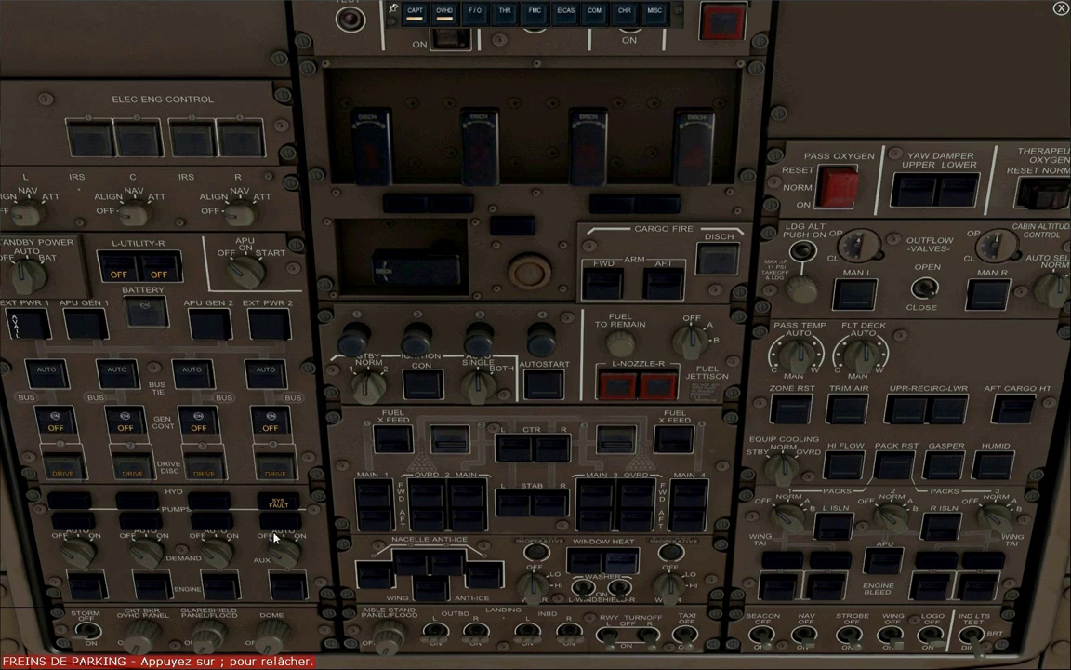
click(84, 591)
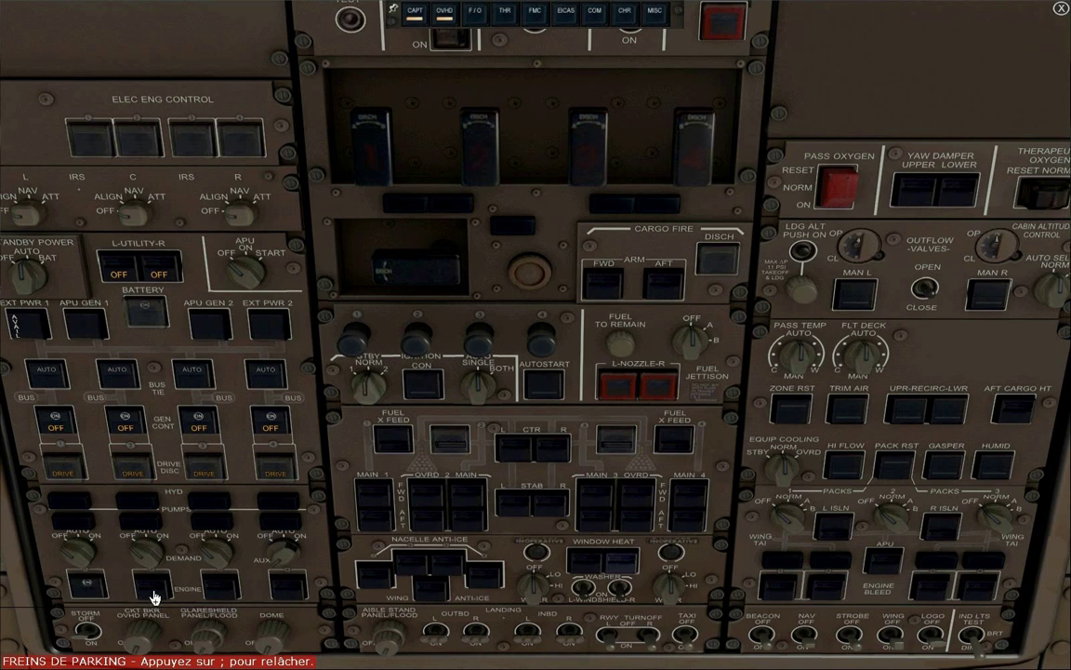
click(155, 592)
click(220, 586)
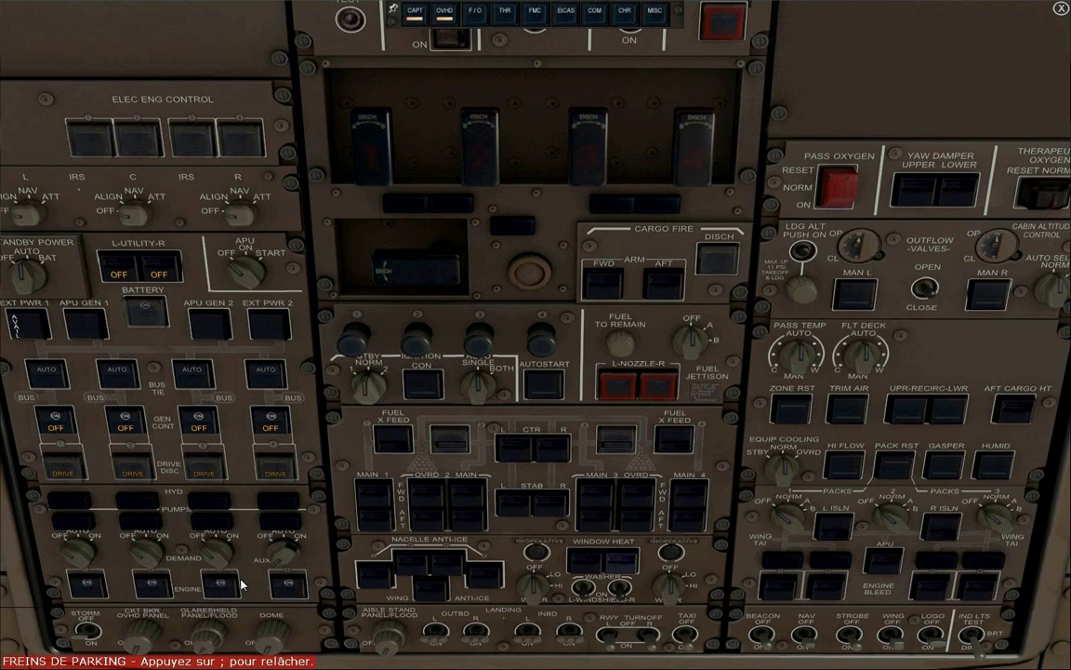
- Connect external power 1, switch on both utility buses, and turn on the logo lights
click(21, 328)
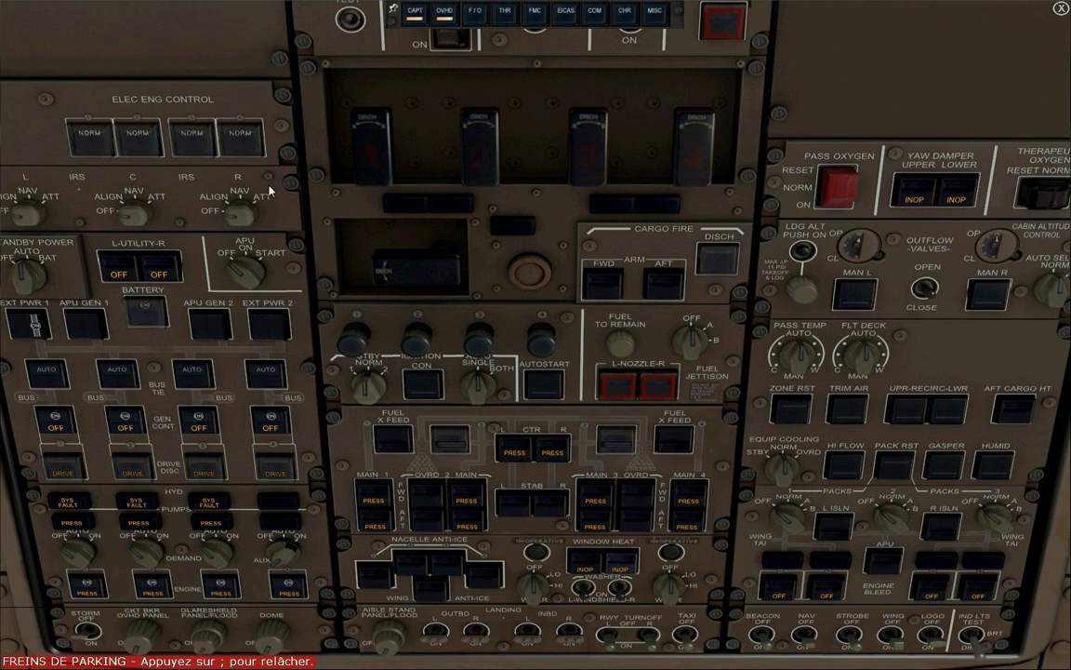
click(121, 267)
click(162, 279)
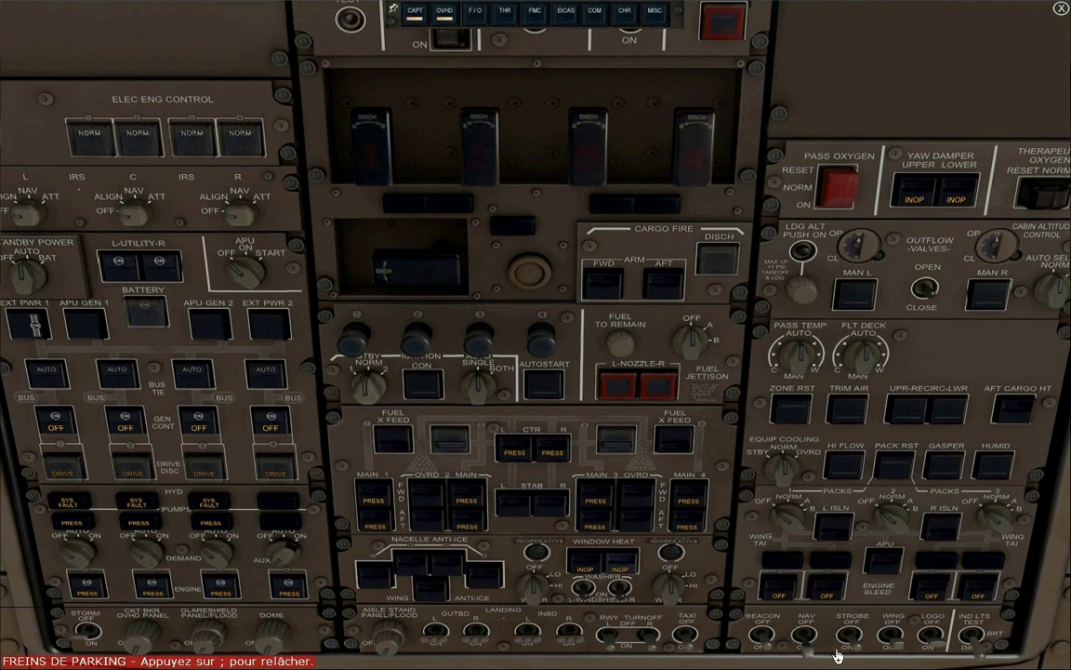
click(933, 641)
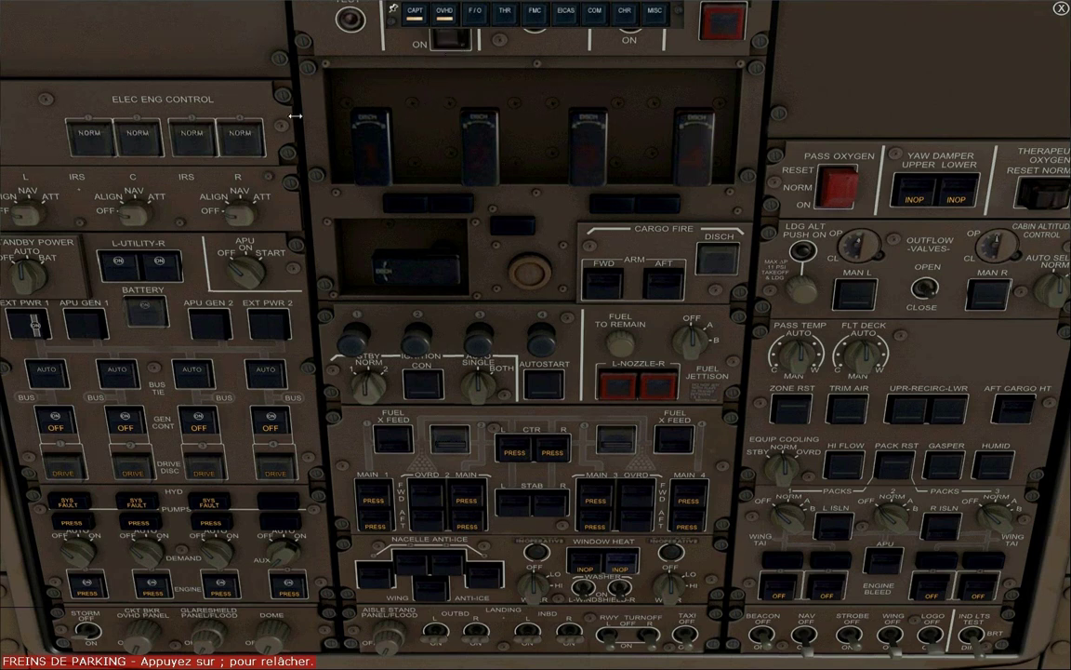
- Set the left IRS to NAV, turn the right IRS on, and bring up the FMC
click(30, 215)
click(30, 215)
click(232, 215)
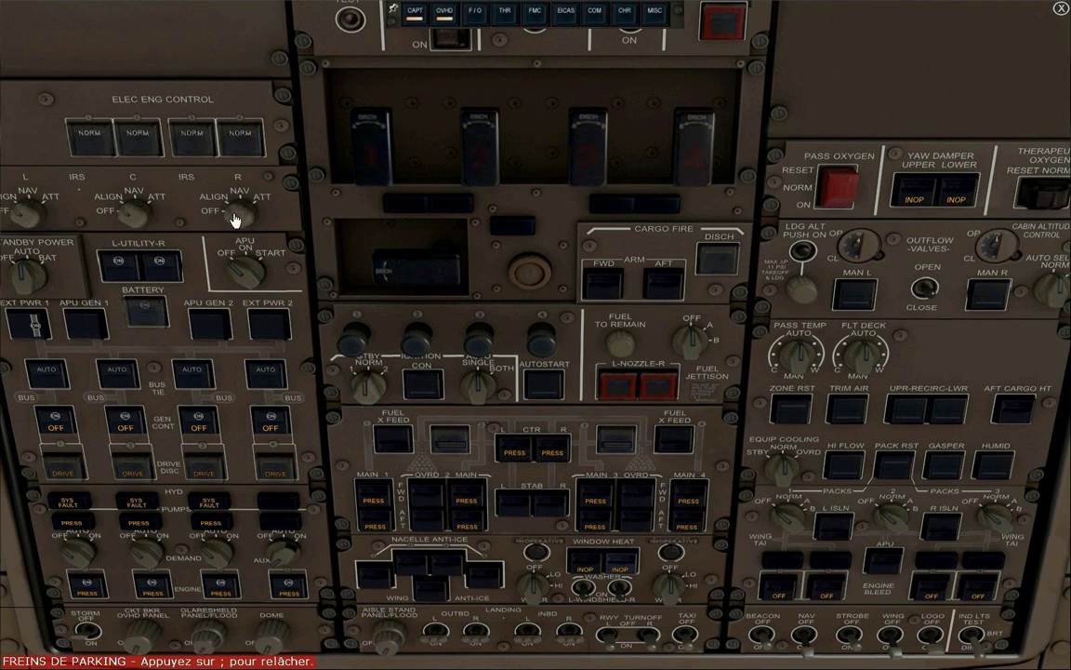
click(535, 23)
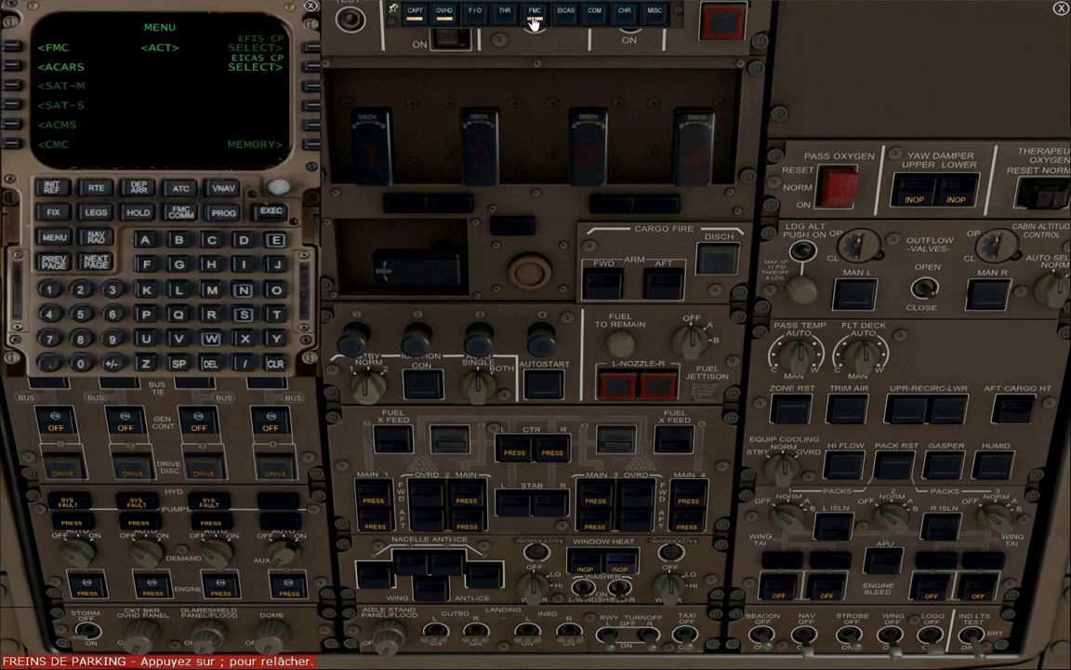
- On POS INIT, clear the IRS message and enter EGLL as reference airport
click(13, 50)
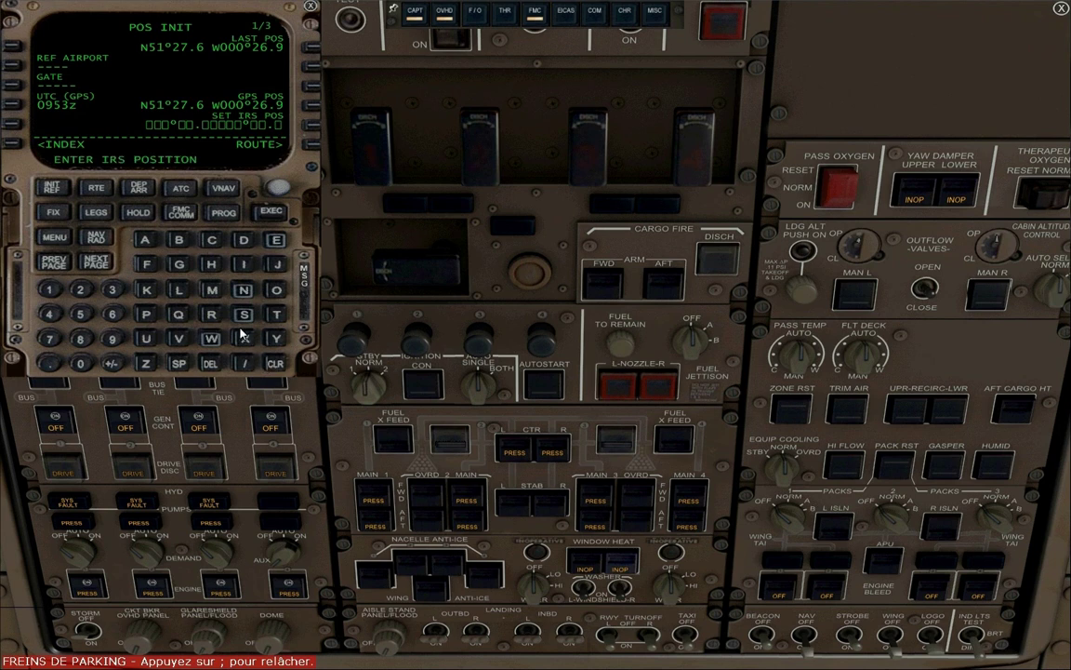
click(277, 365)
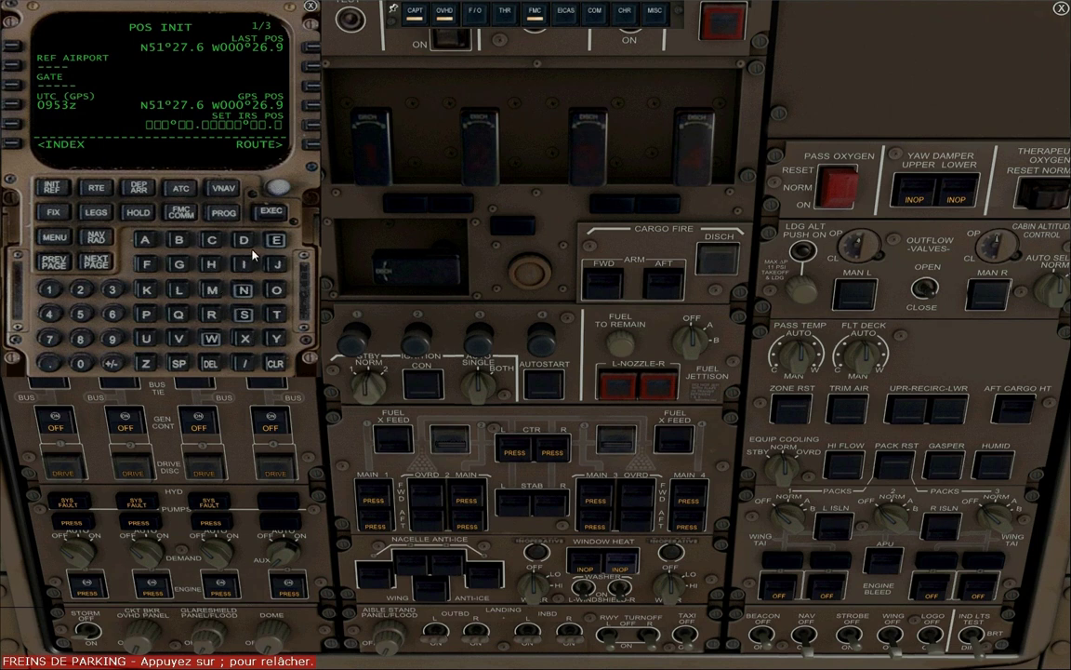
click(275, 240)
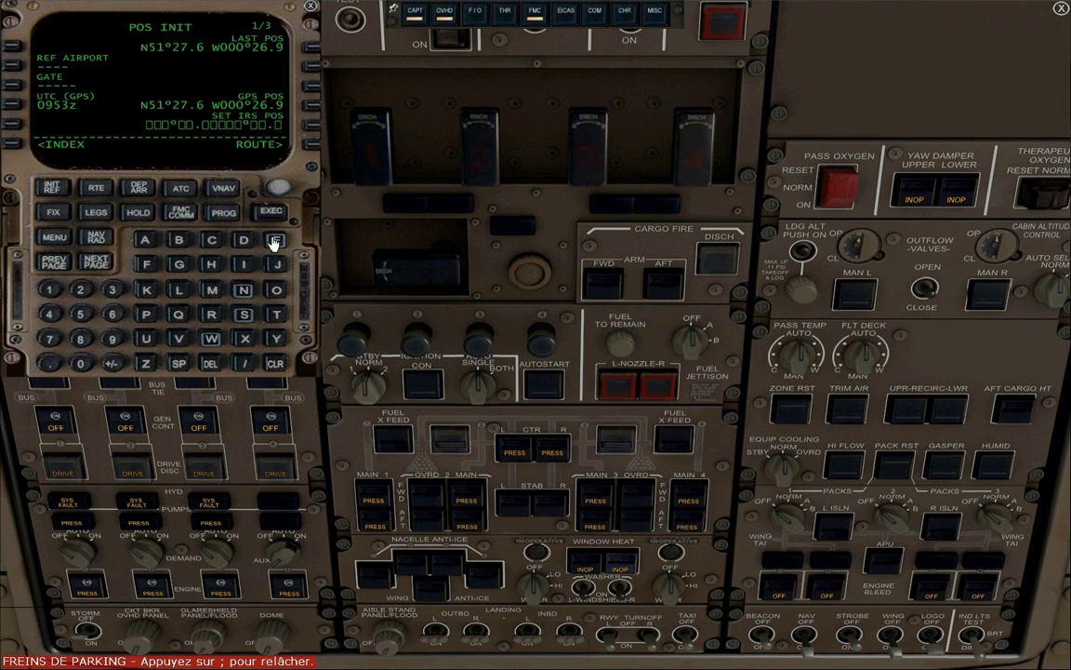
click(180, 266)
click(177, 291)
click(177, 291)
click(11, 72)
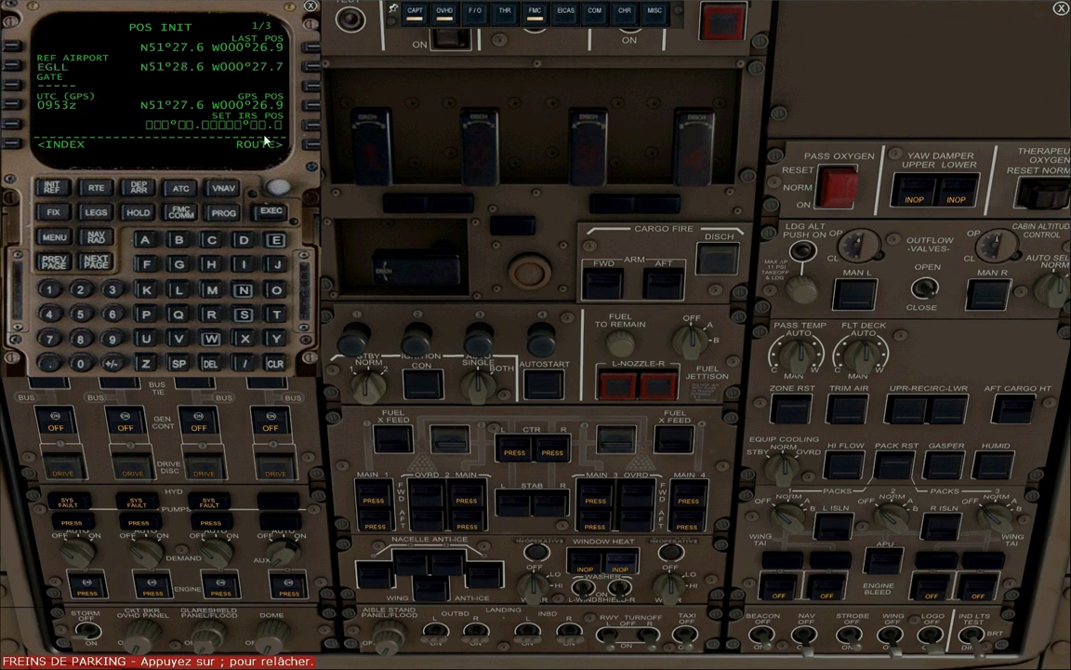
- Copy the GPS position into SET IRS POS and close the FMC
click(310, 113)
click(311, 135)
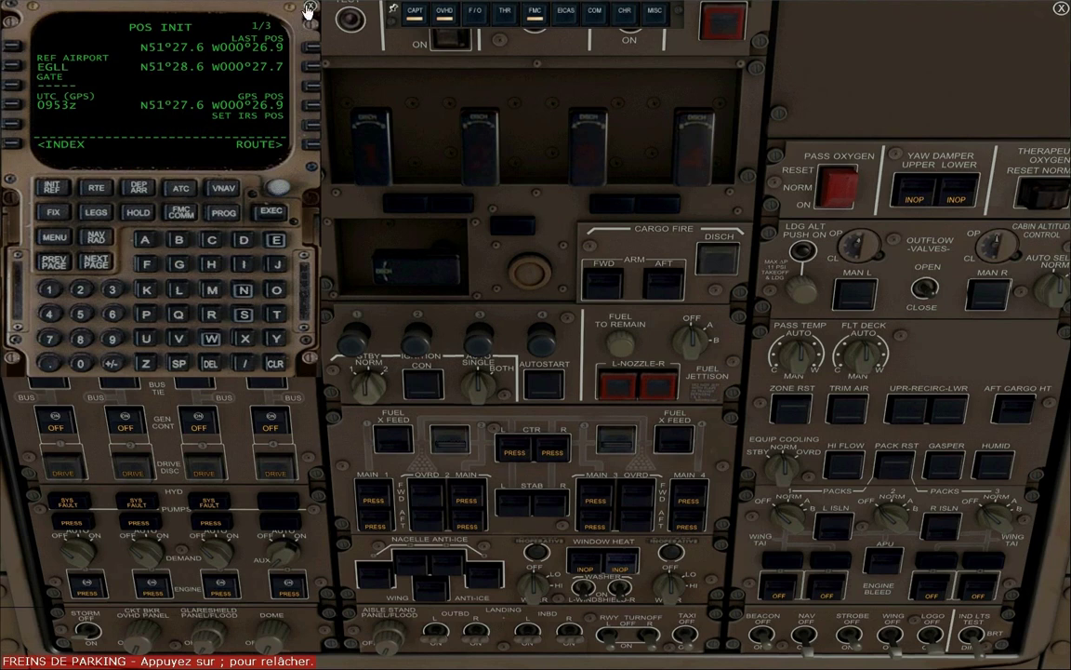
click(310, 9)
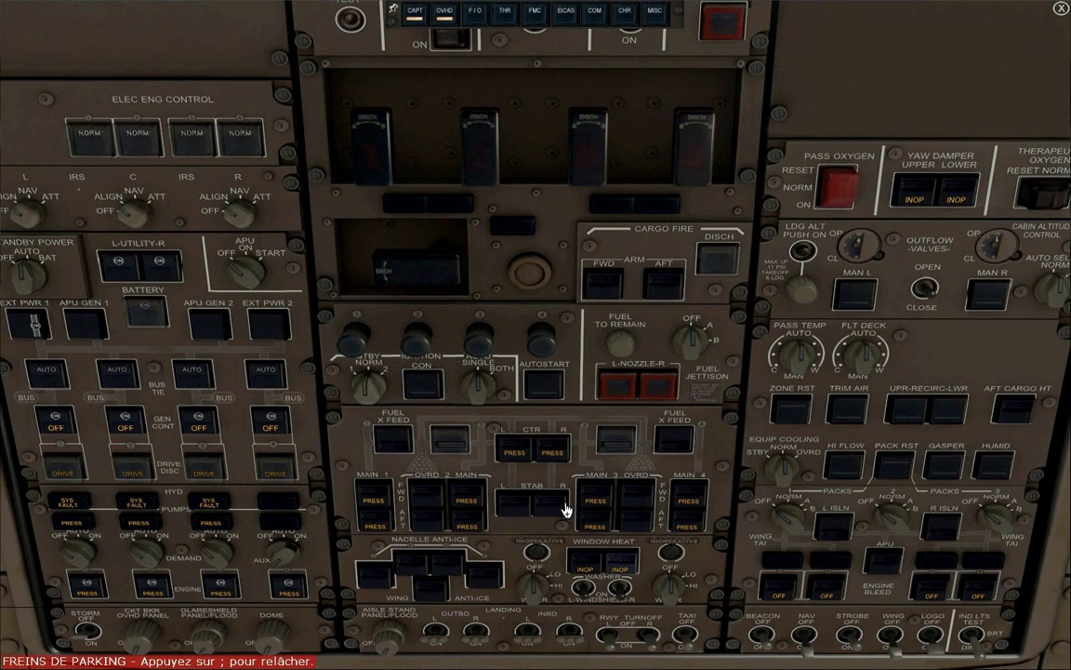
- Open both fuel crossfeed valves and turn on both centre tank pumps
click(393, 437)
click(514, 449)
click(553, 449)
click(674, 437)
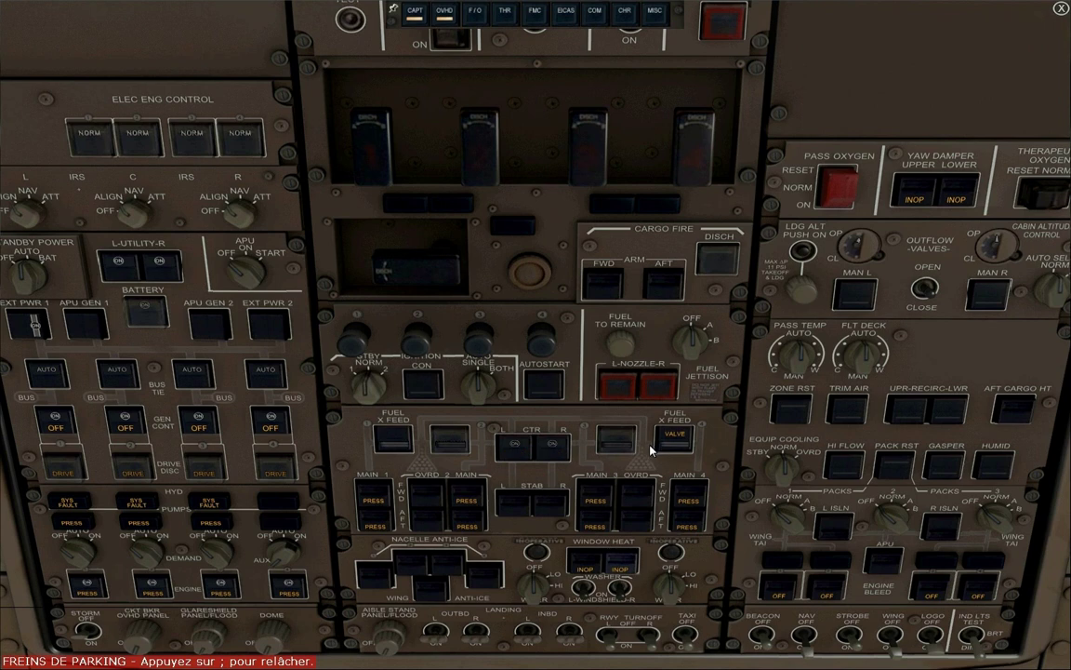
- Turn on both window heats and both yaw dampers, then start the APU
click(618, 567)
click(584, 566)
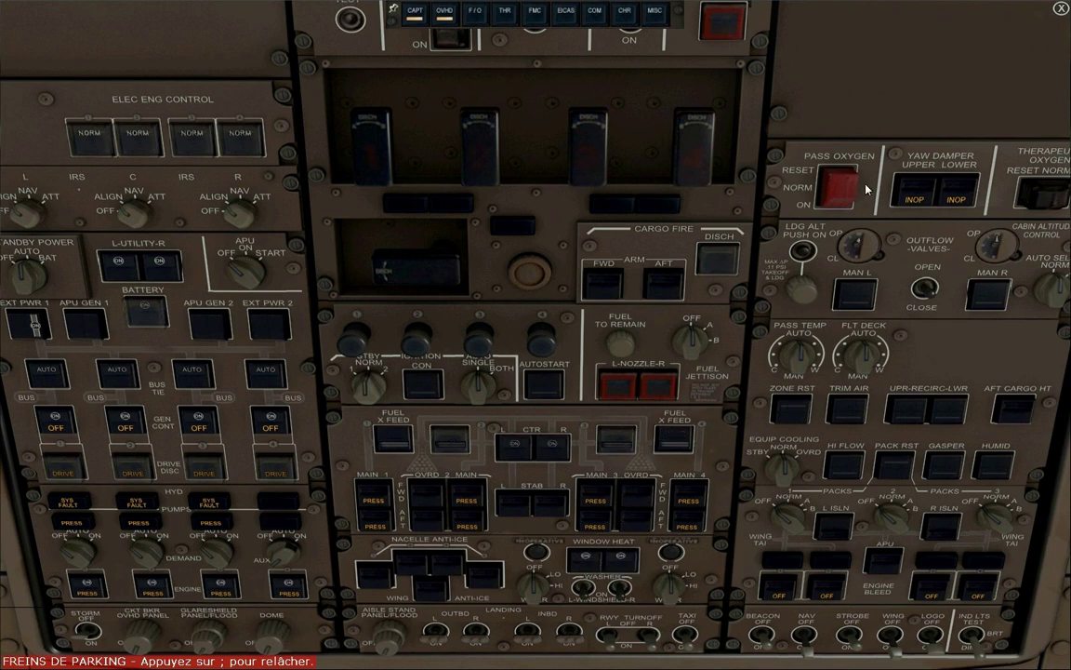
click(916, 197)
click(955, 194)
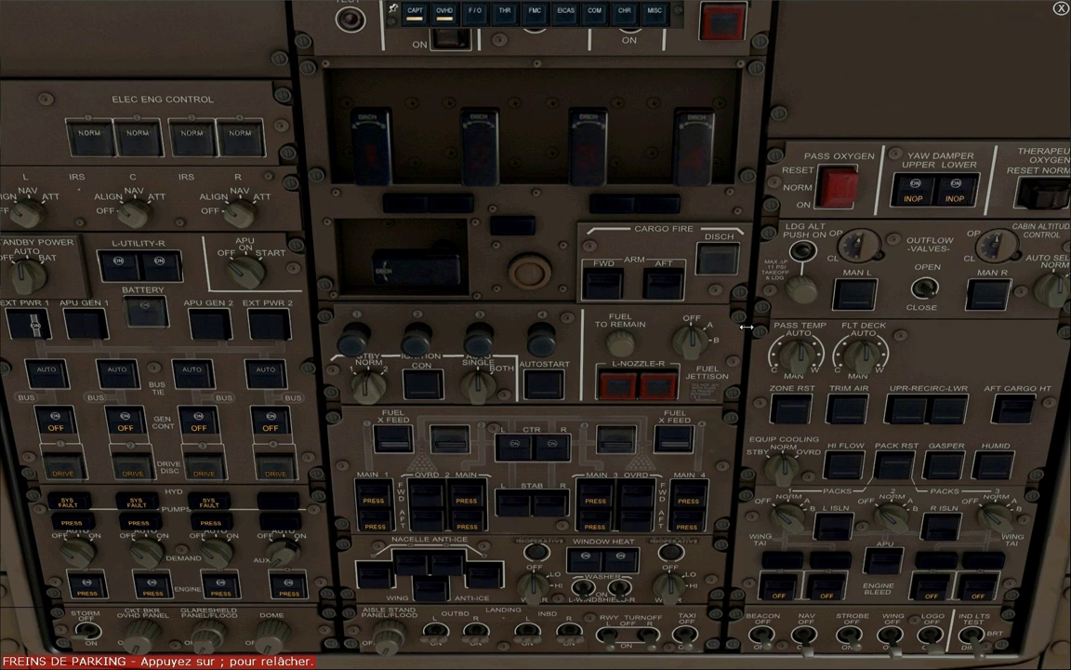
click(256, 272)
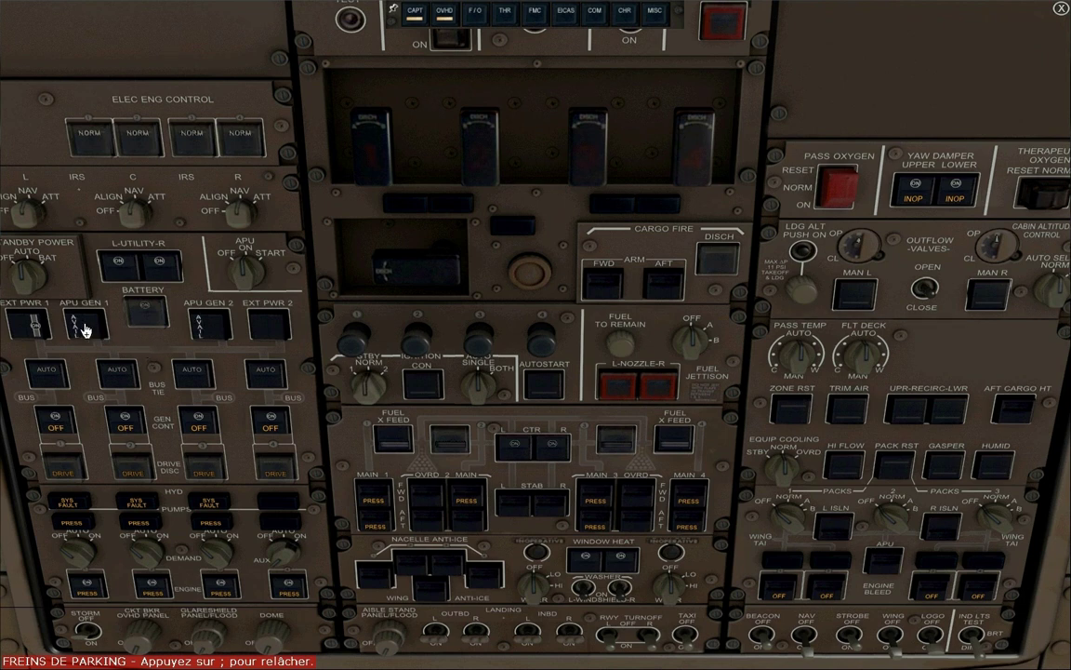
- Put both APU generators on the buses and turn on trim air, recirculation fans and gasper
click(202, 331)
click(846, 410)
click(907, 411)
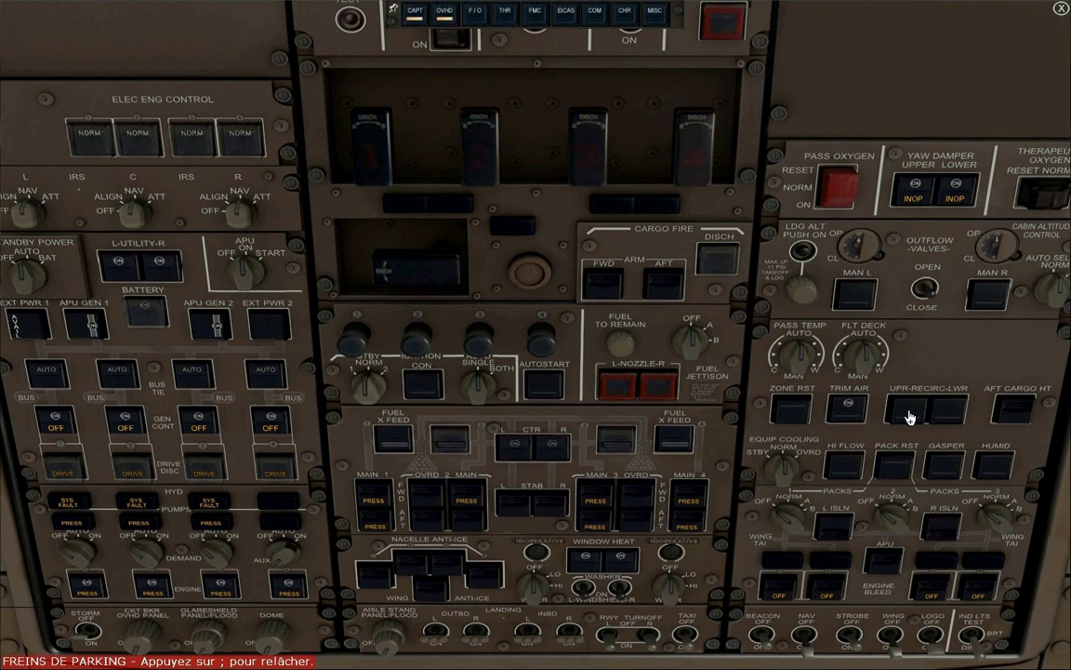
click(951, 415)
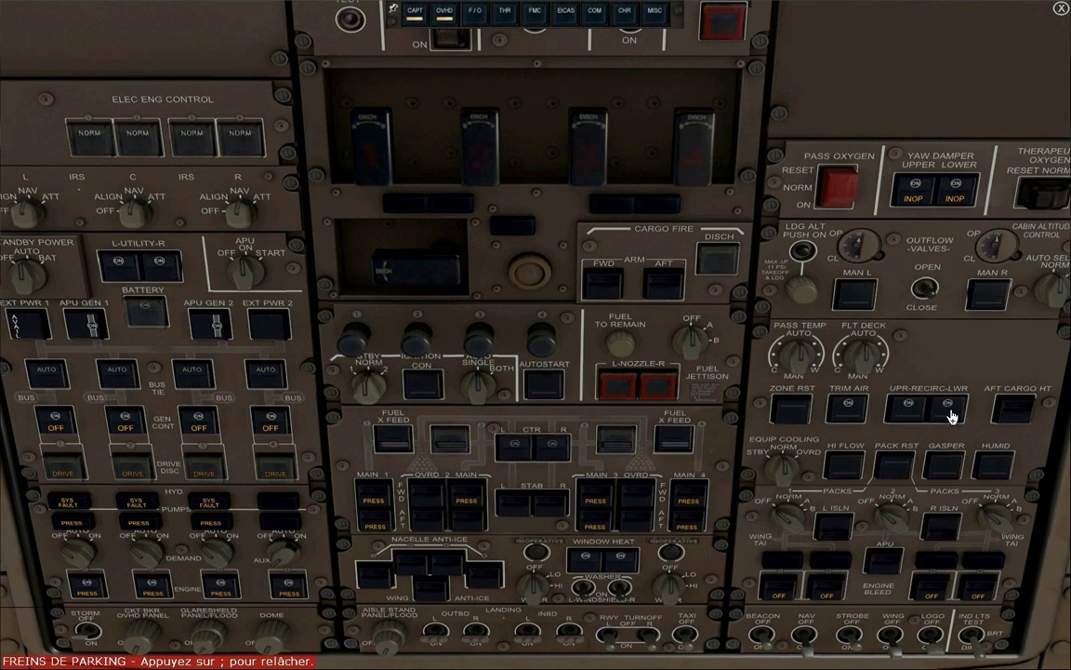
click(951, 467)
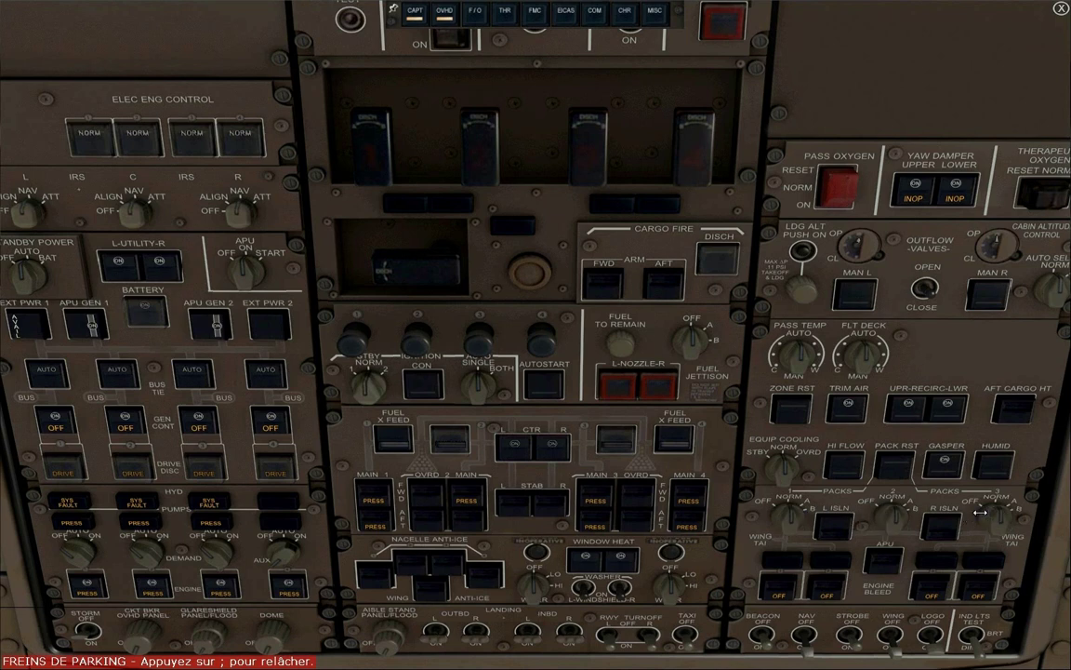
- Open the left and right isolation valves, turn on APU bleed air, and bring up the FMC
click(844, 538)
click(941, 535)
click(876, 569)
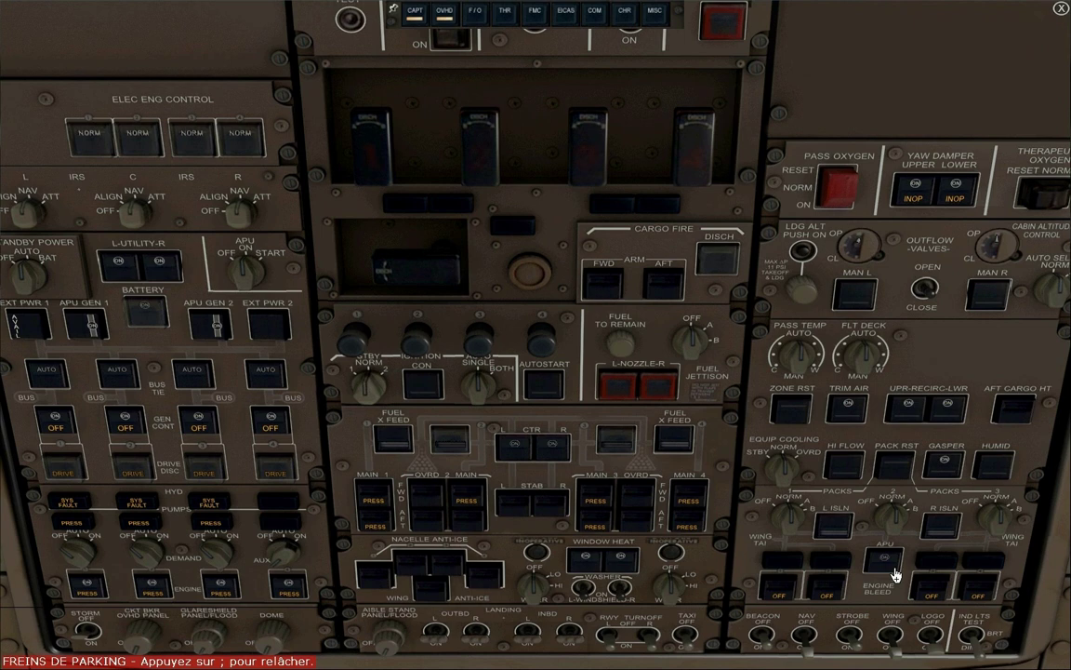
click(885, 569)
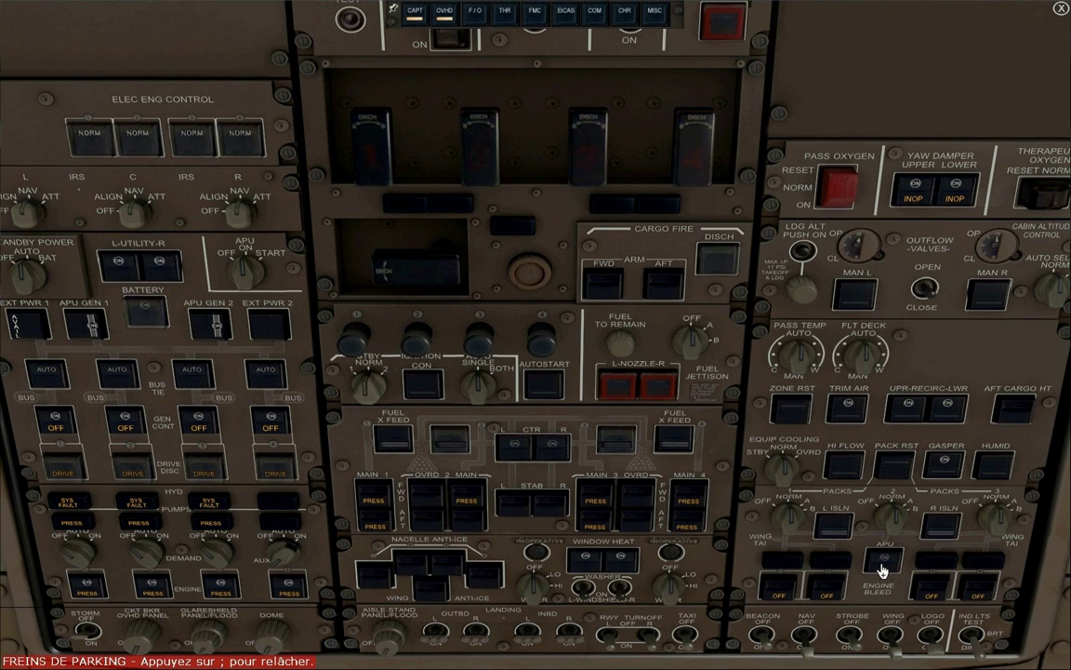
click(535, 16)
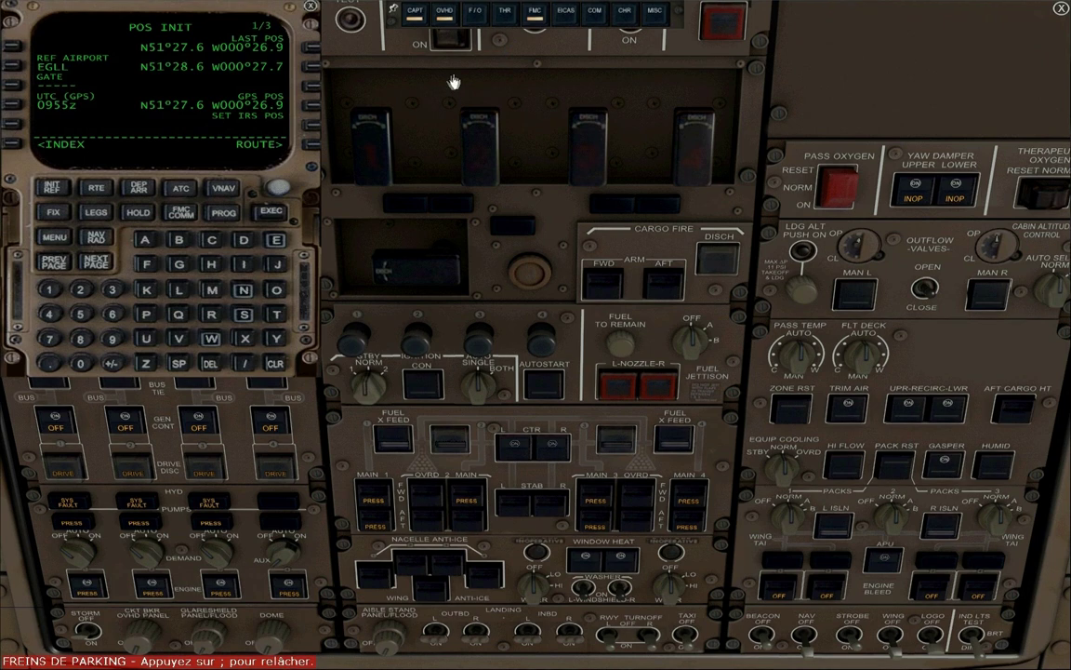
- On the RTE page, enter EGLL as the route origin
click(309, 149)
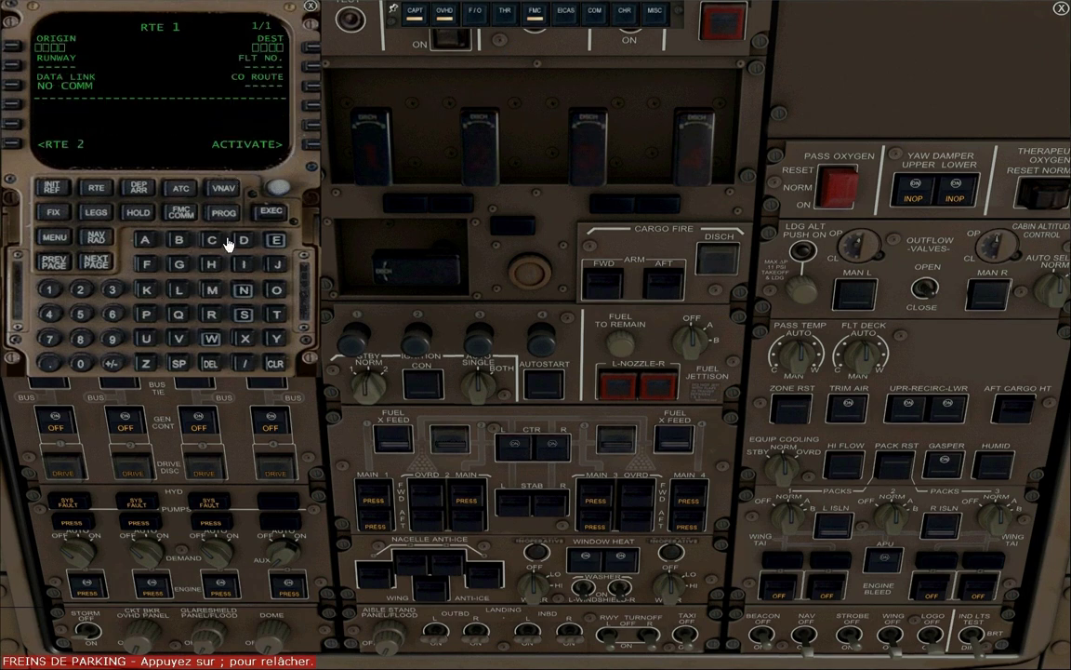
click(275, 240)
click(179, 266)
click(13, 52)
- Enter KJFK as the destination and activate route 1
click(148, 288)
click(272, 267)
click(146, 264)
click(148, 289)
click(314, 55)
click(313, 146)
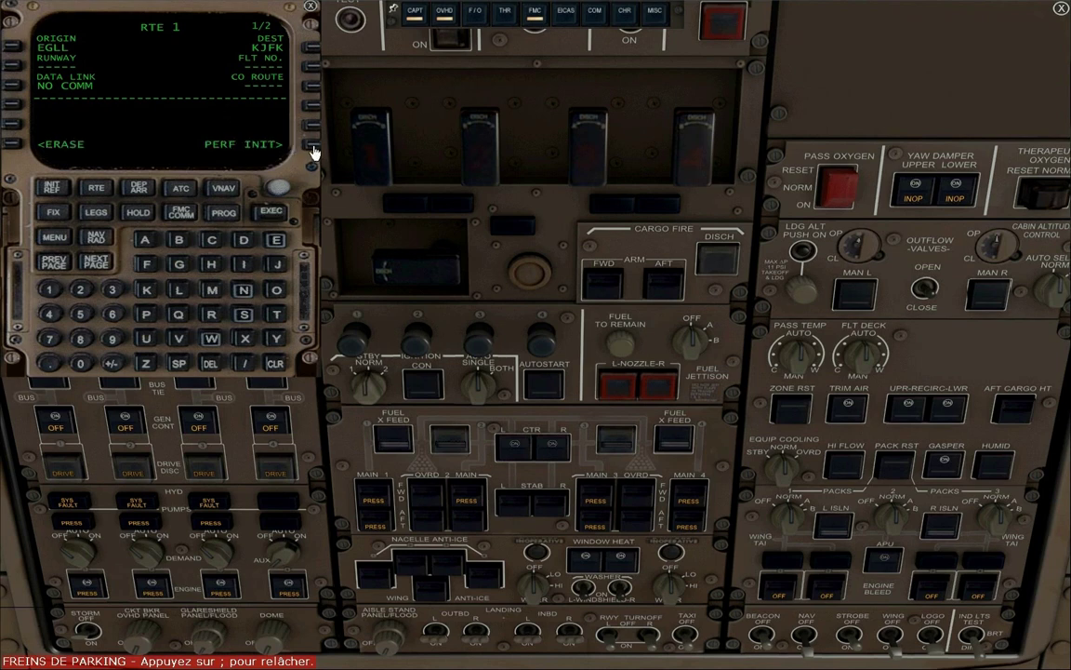
- On PERF INIT, fill in ZFW 466.7 and set reserves to 10.0
click(313, 147)
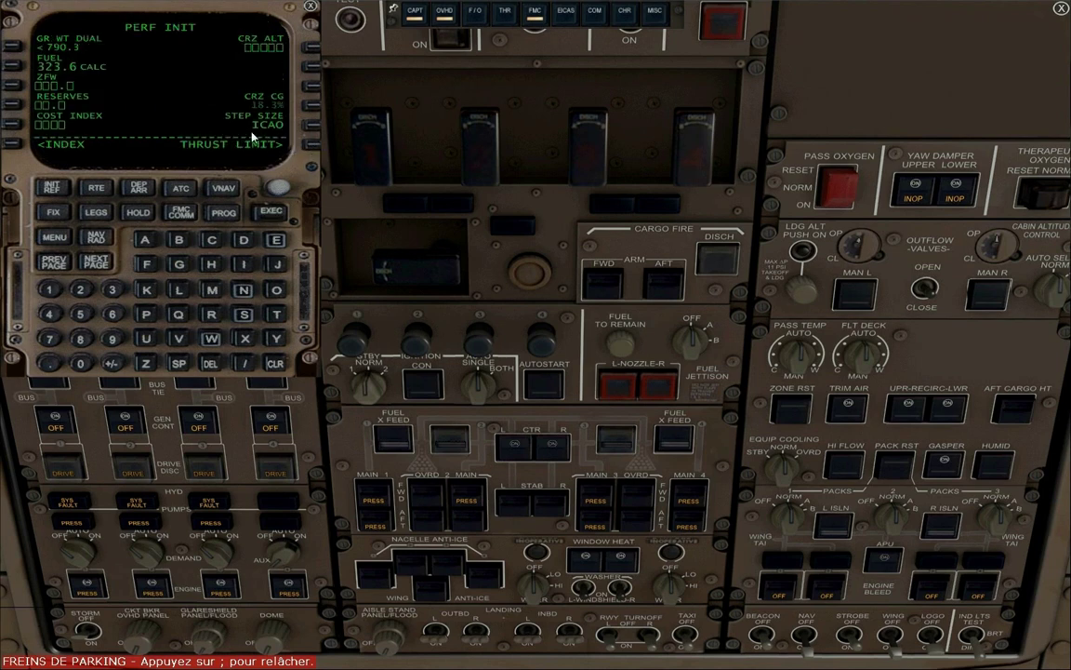
click(12, 85)
click(51, 289)
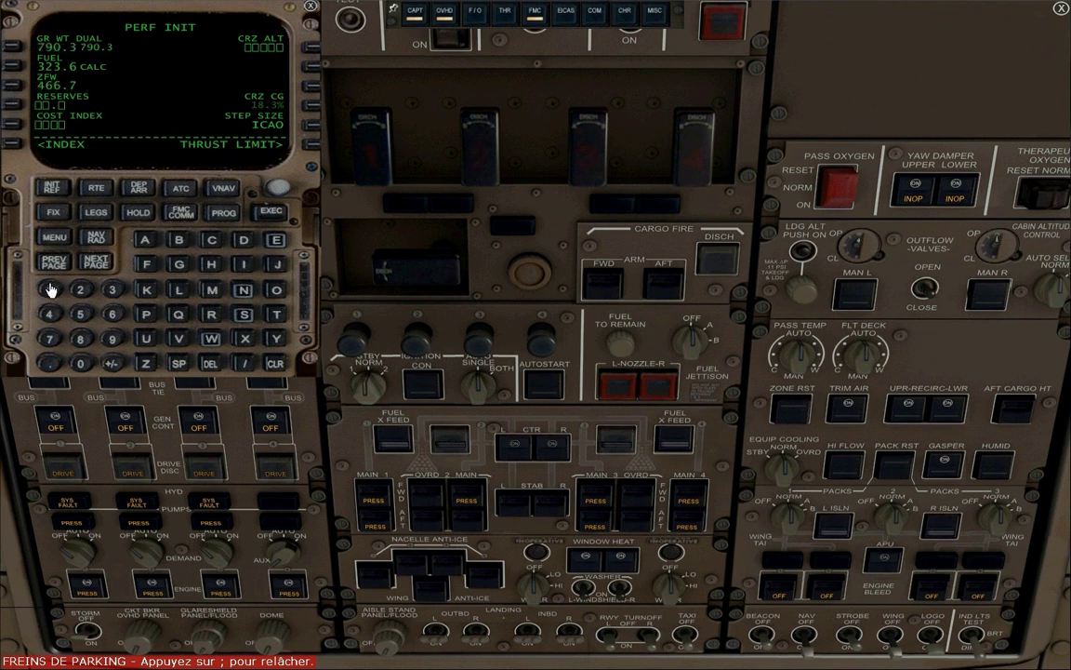
click(82, 364)
click(14, 110)
- Set cost index 100 and cruise altitude FL340, then show the thrust limit page
click(51, 290)
click(81, 363)
click(81, 363)
click(14, 121)
click(111, 290)
click(51, 313)
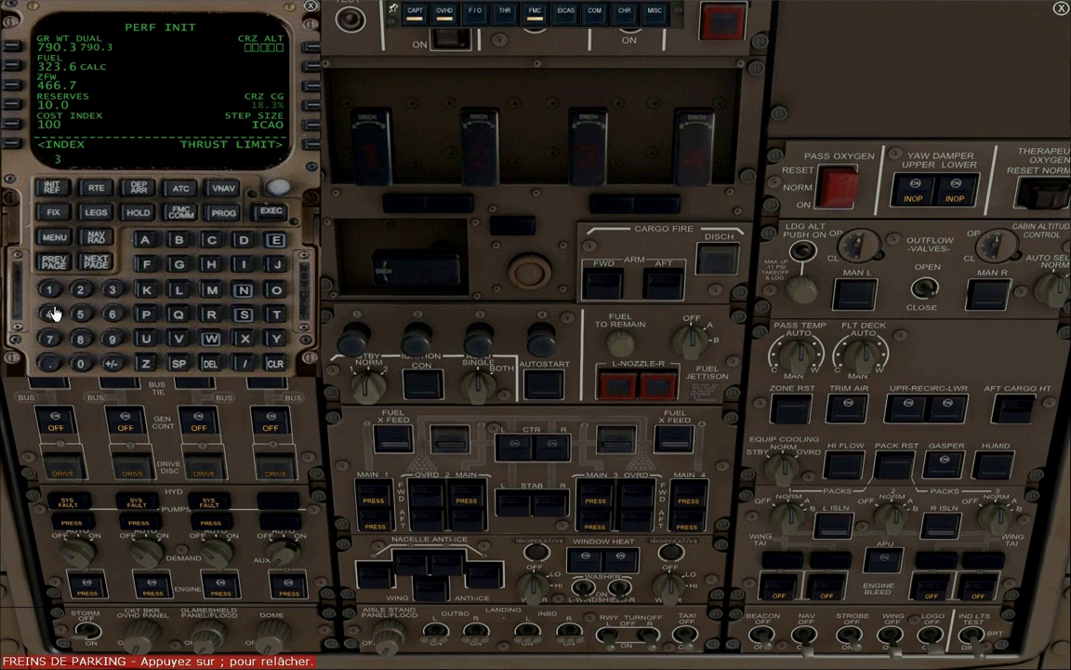
click(81, 363)
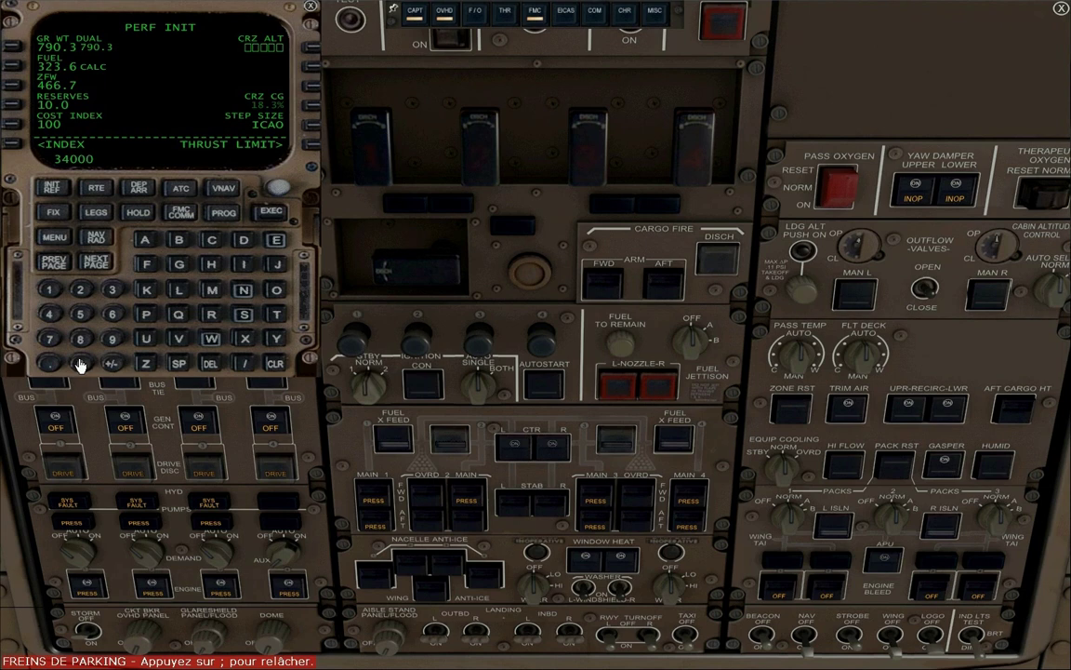
click(308, 54)
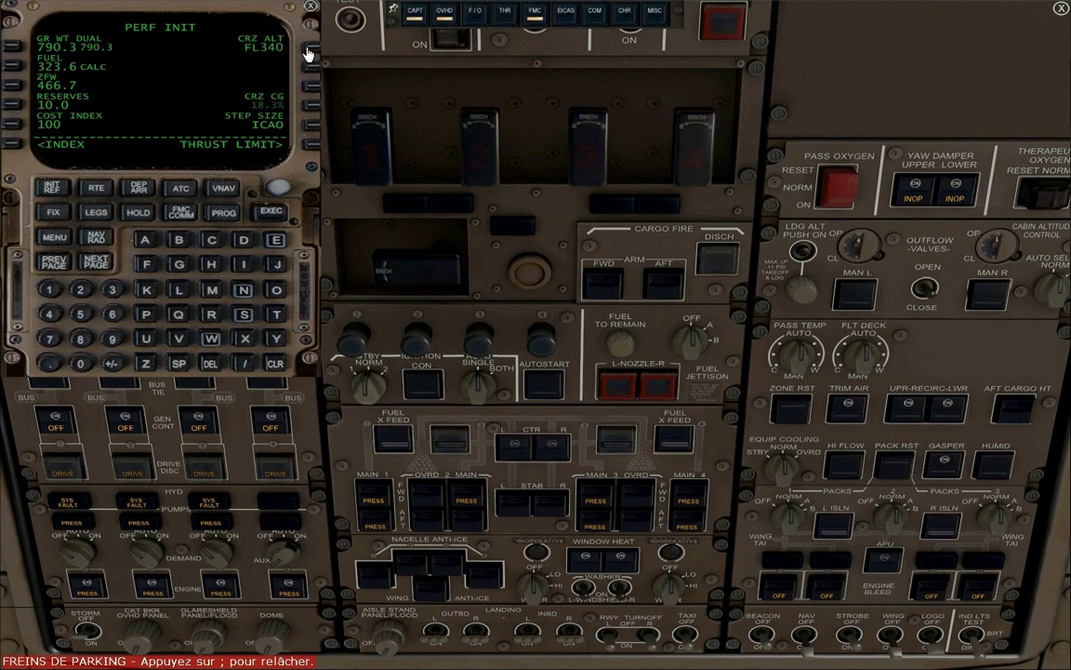
click(308, 148)
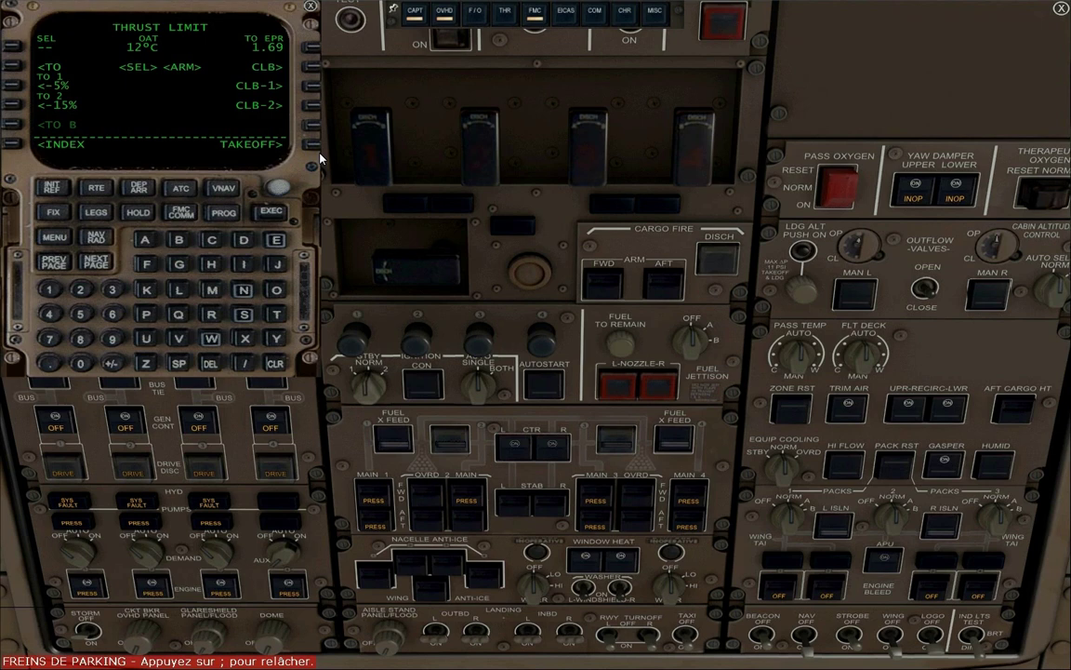
- On the takeoff reference page, set takeoff flaps to 20
click(310, 148)
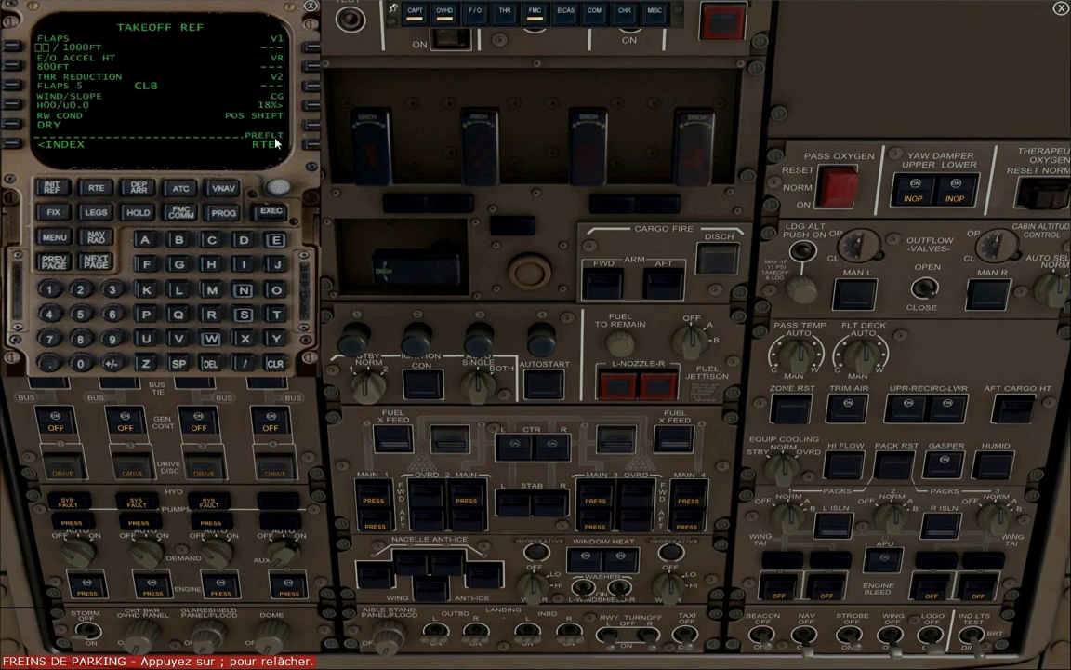
click(80, 289)
click(80, 363)
click(12, 46)
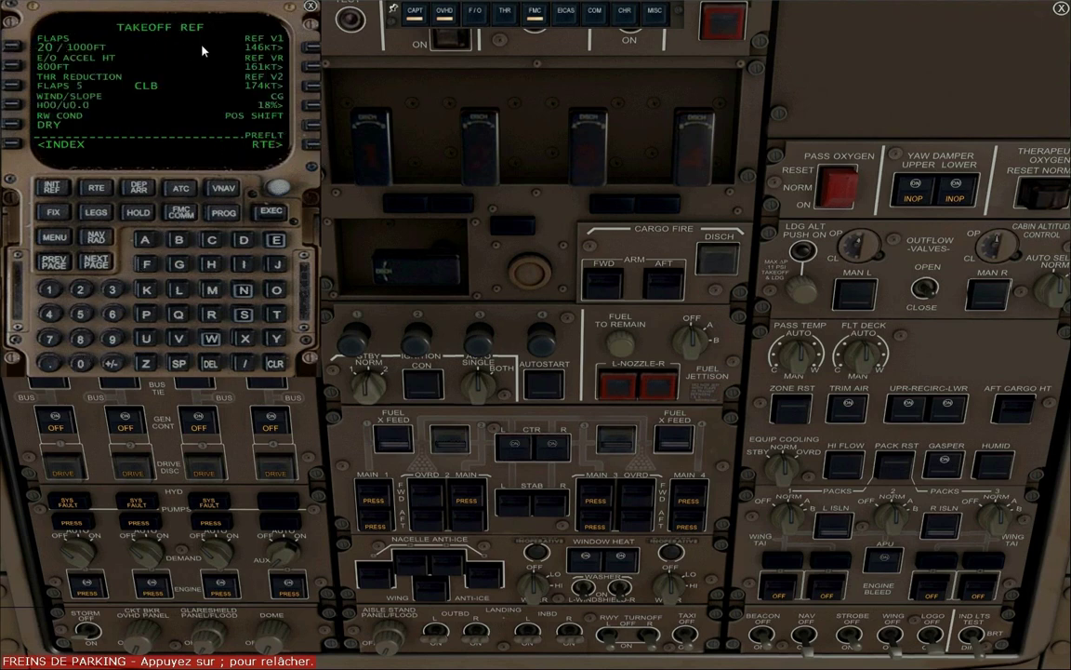
- Accept V1 146, VR 161, V2 174 and the CG trim, then list EGLL departures
click(311, 48)
click(312, 66)
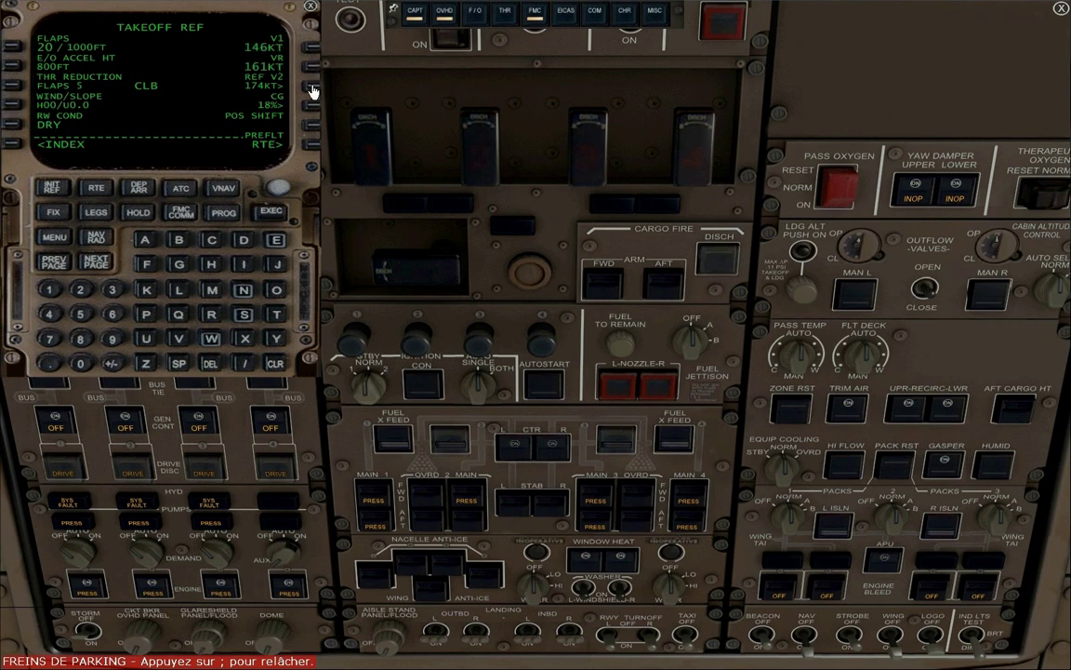
click(312, 89)
click(314, 109)
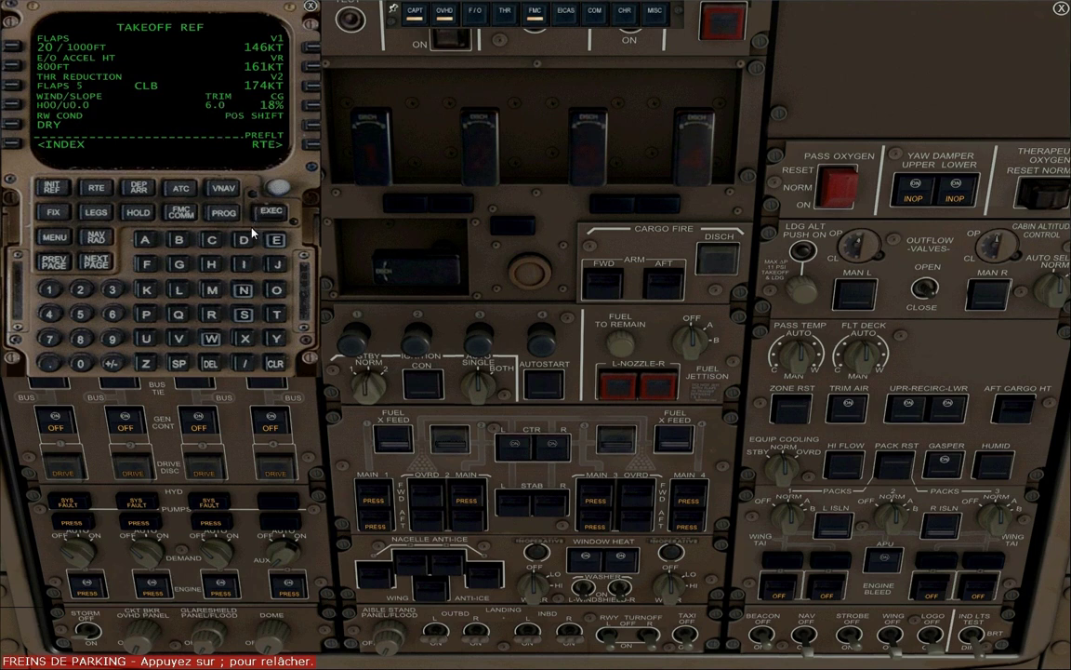
click(135, 200)
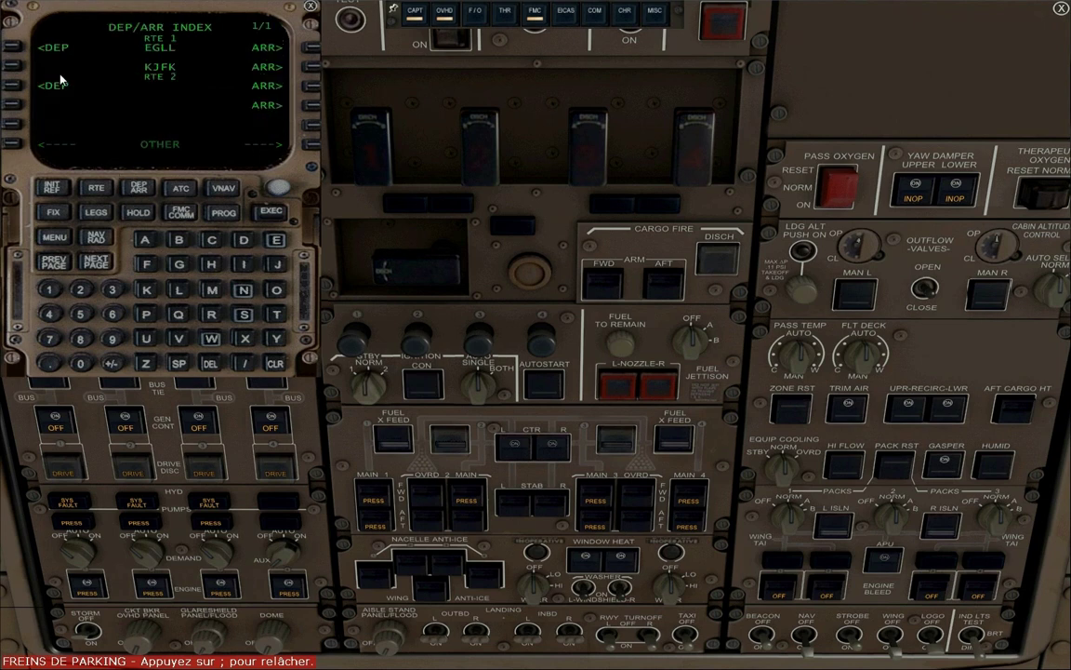
click(13, 53)
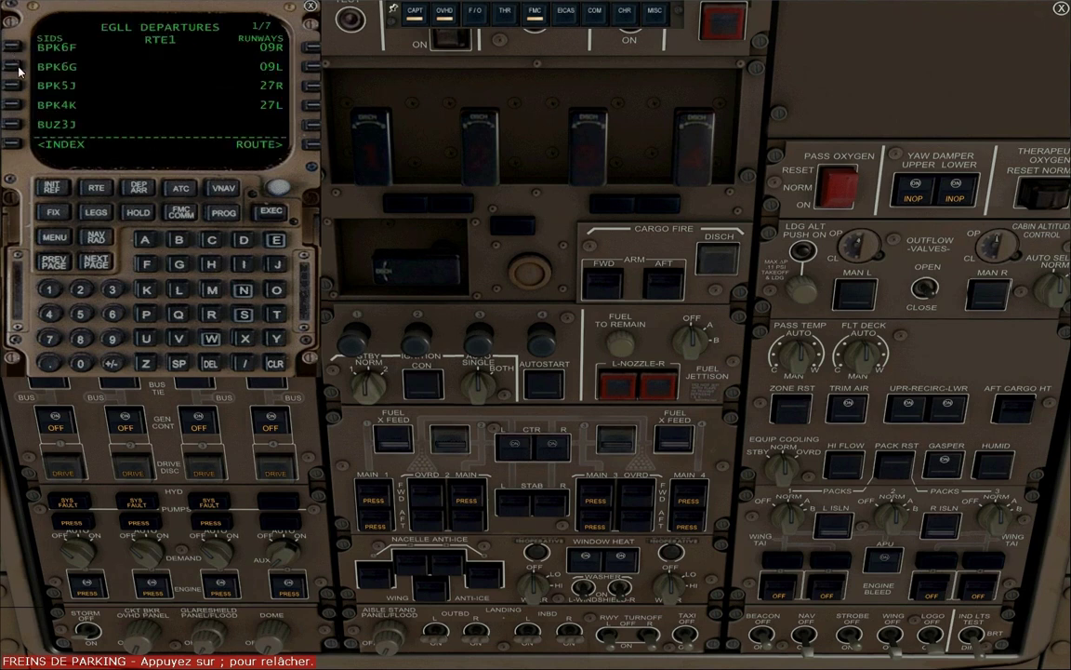
- Page through the EGLL SIDs, select BPK5J, clear the resulting message, and return to DEP/ARR
click(94, 267)
click(96, 267)
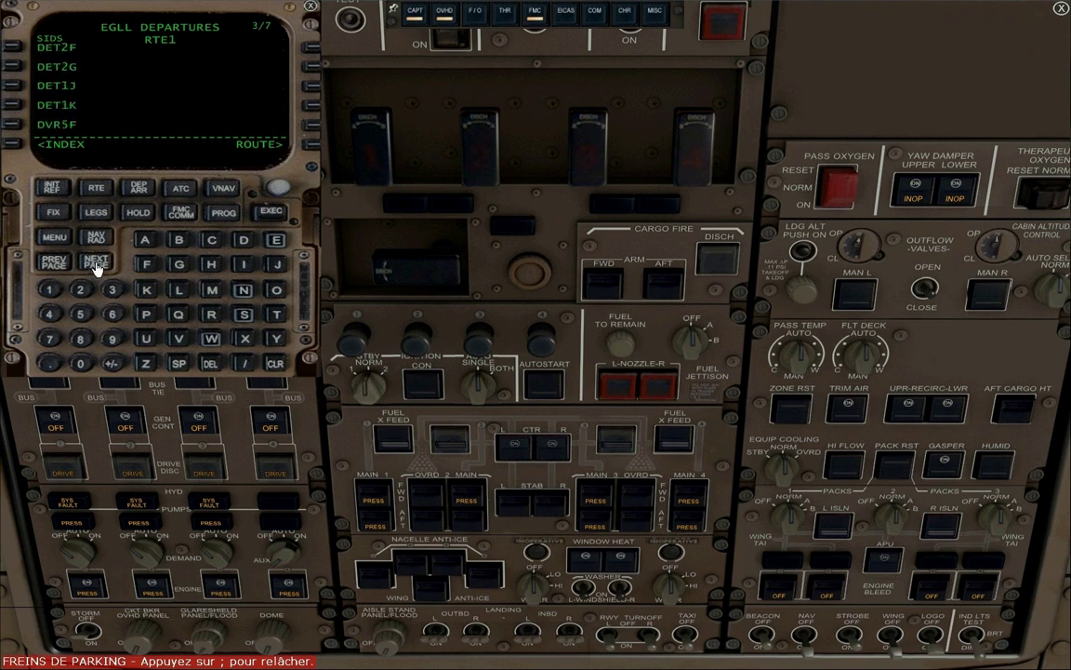
click(97, 268)
click(97, 268)
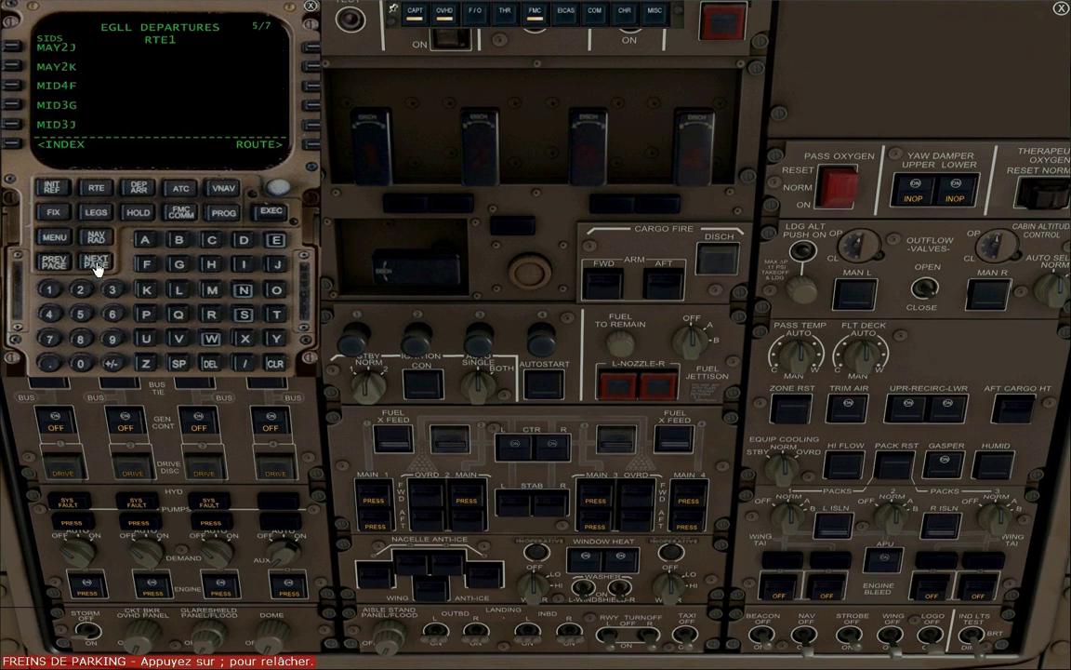
click(97, 268)
click(97, 268)
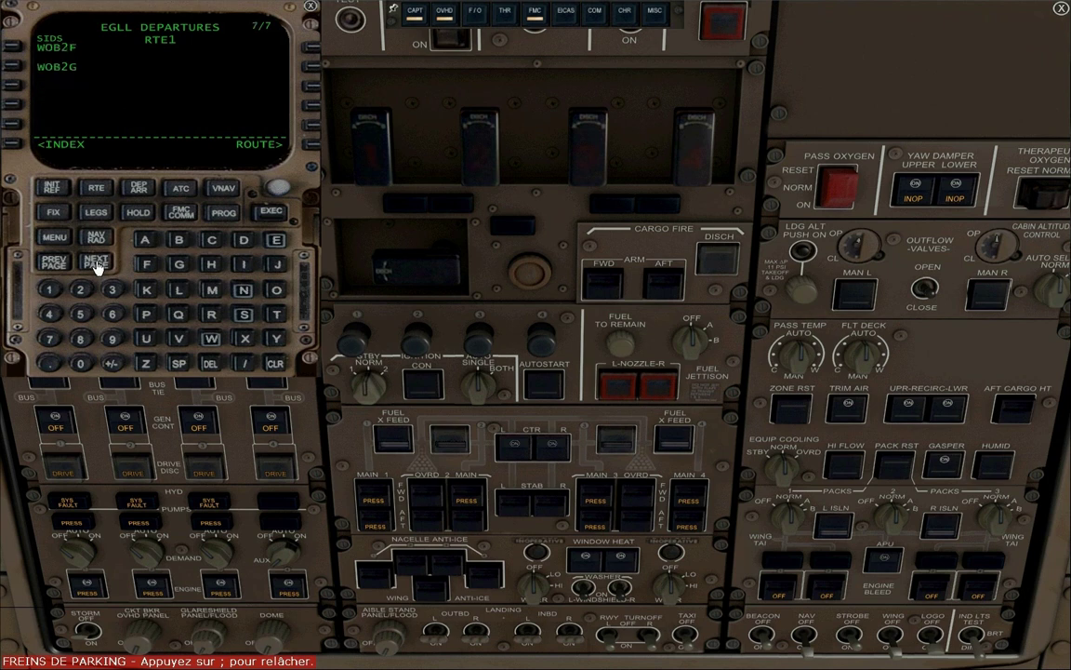
click(97, 268)
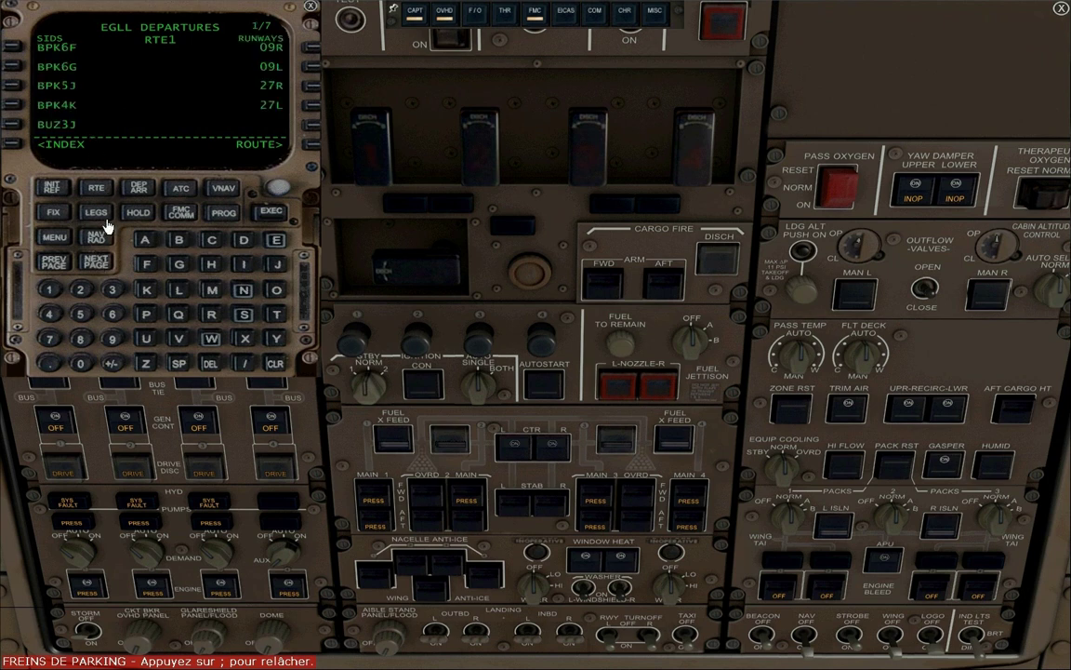
click(13, 90)
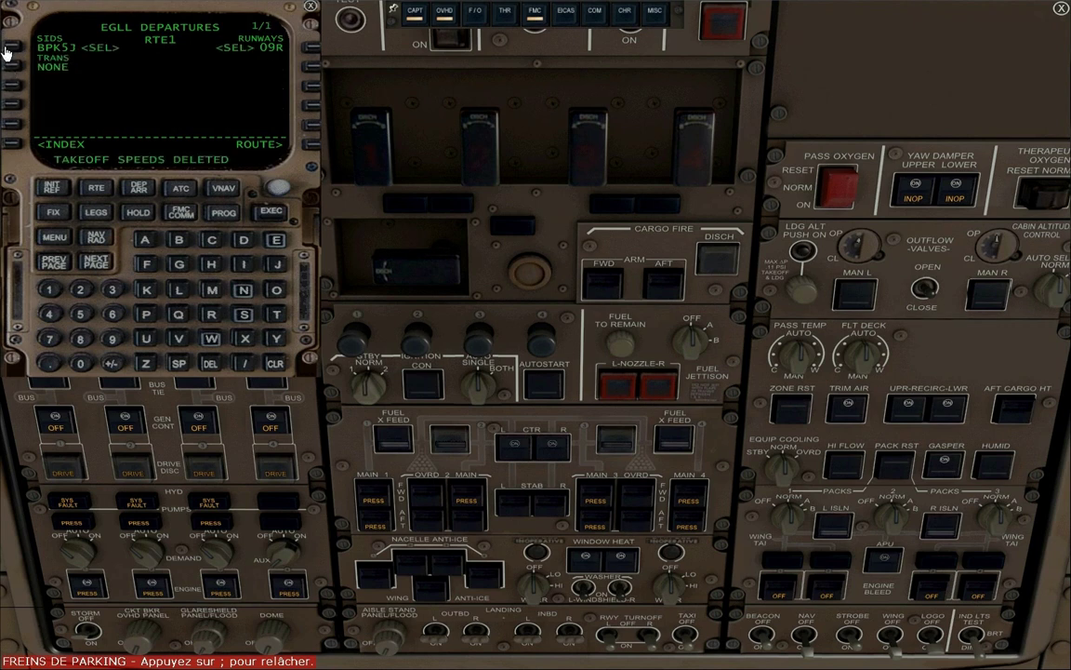
click(271, 364)
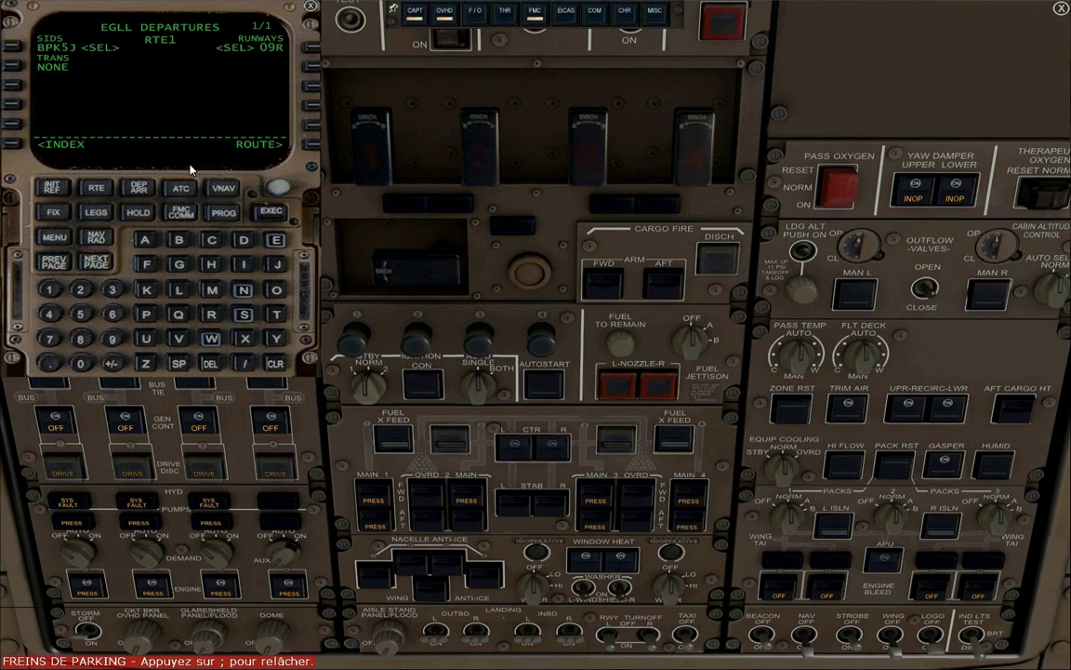
click(141, 192)
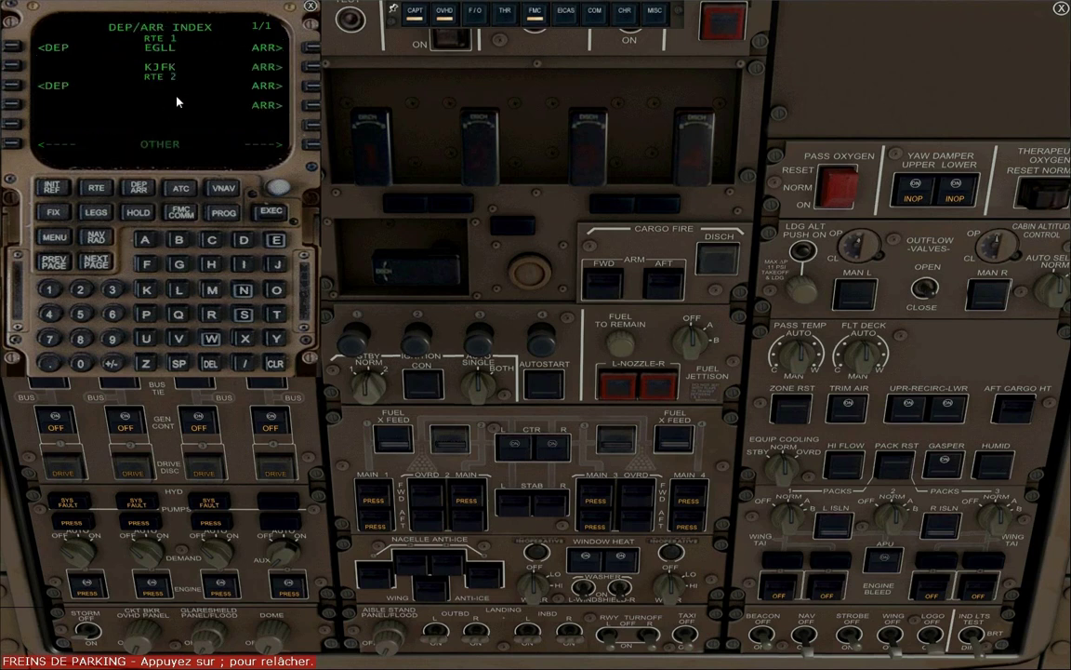
- Choose KJFK arrival PLYMM4 with the ILS22L approach, then show the route legs
click(308, 71)
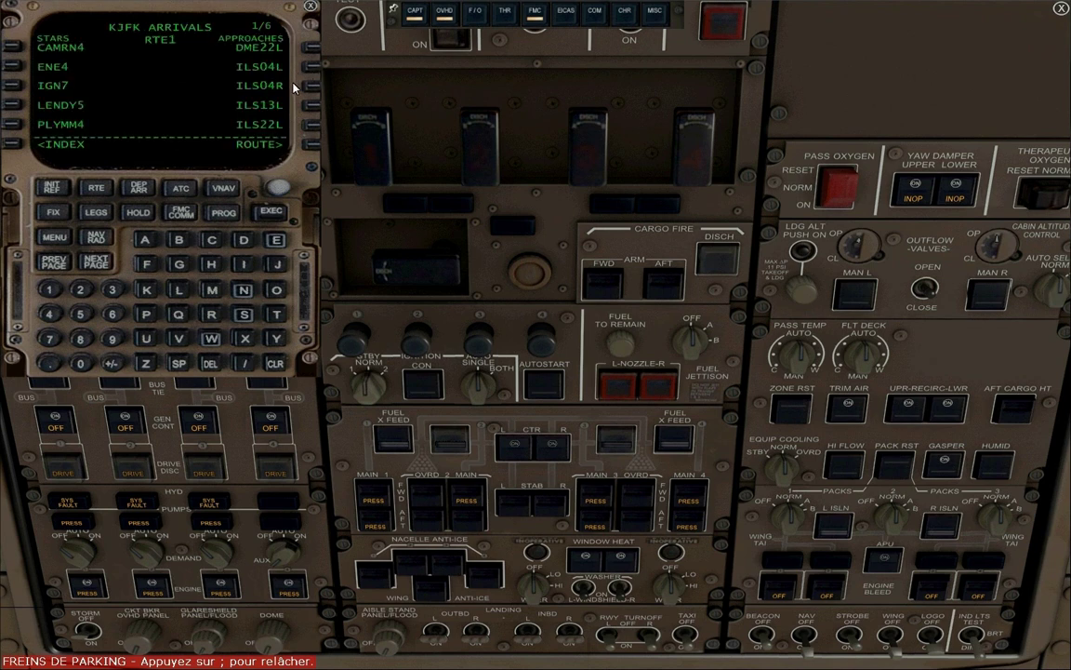
click(13, 126)
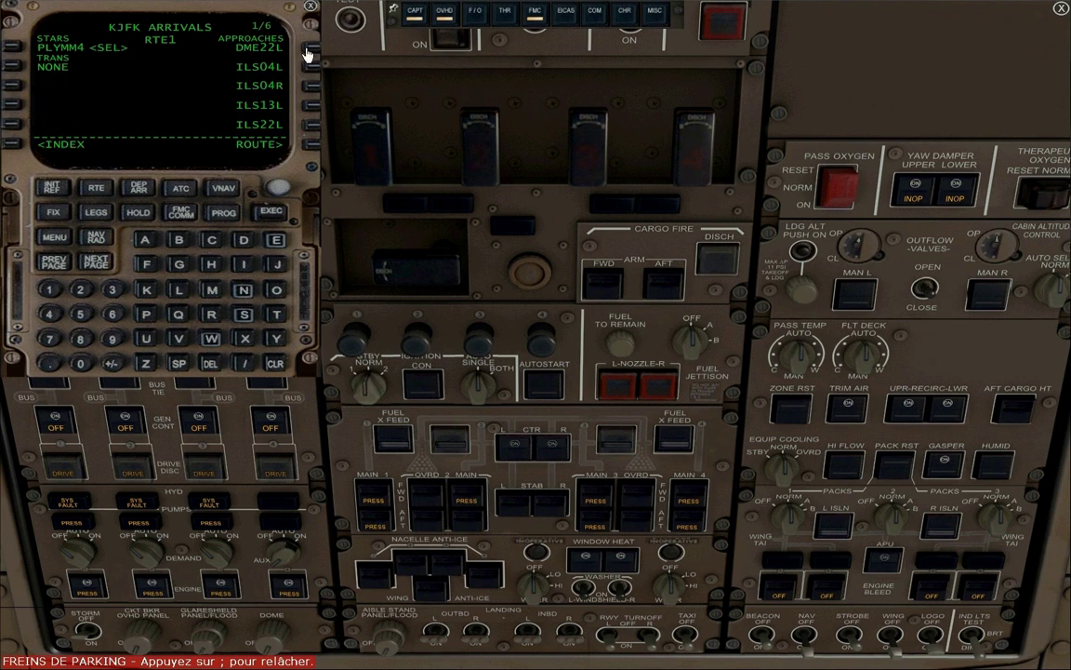
click(312, 127)
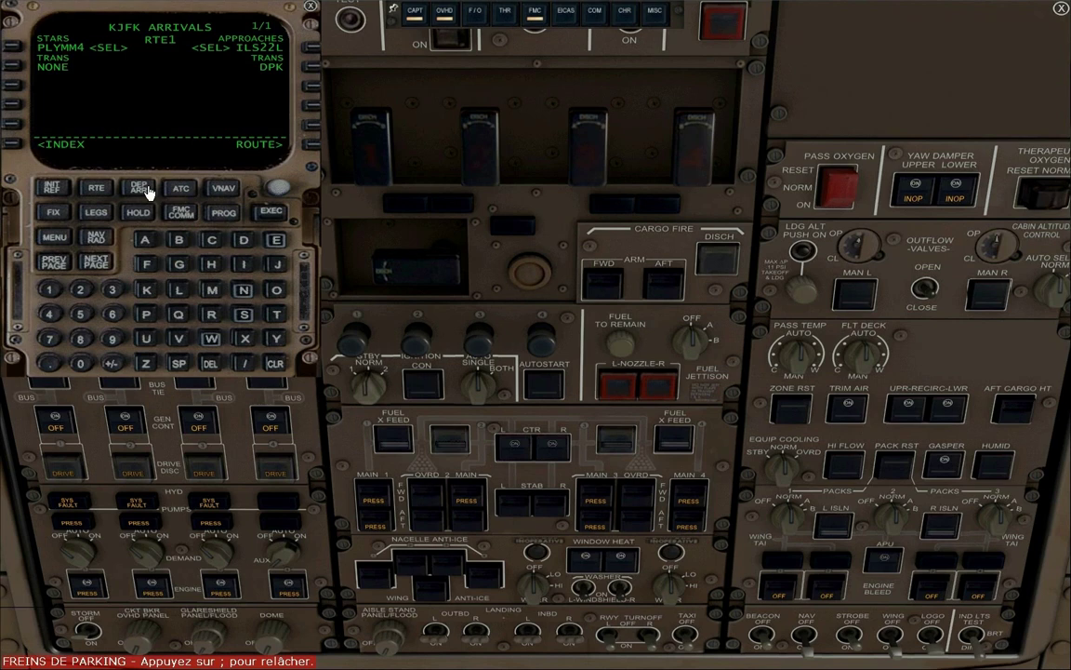
click(96, 210)
- Execute pending changes and delete the route discontinuity after LON-2 on legs page 1
click(270, 212)
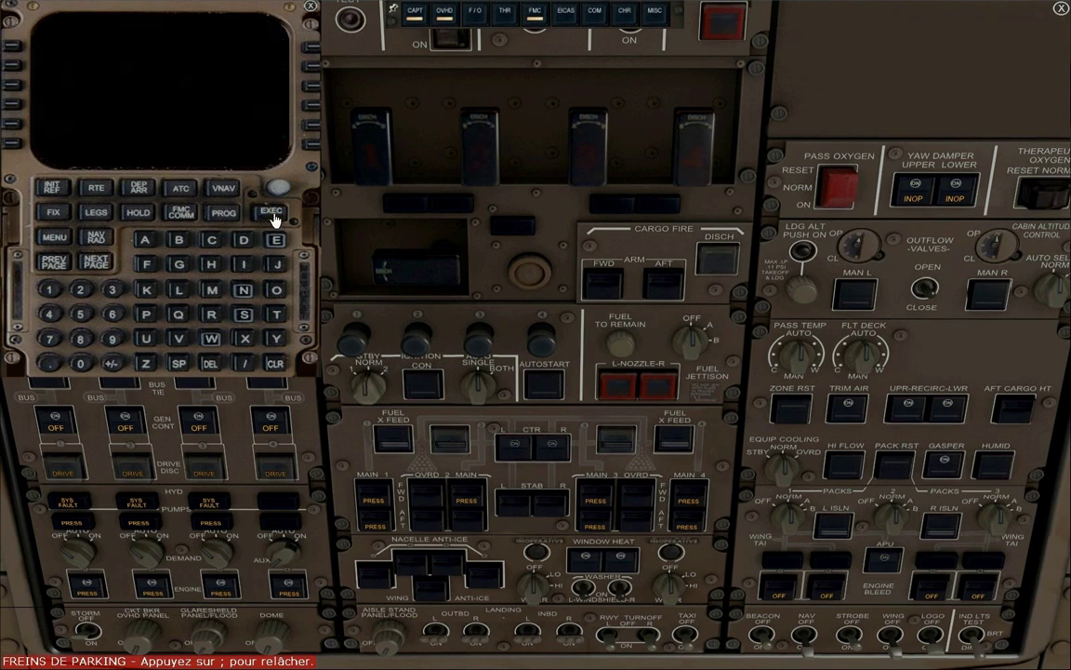
click(94, 220)
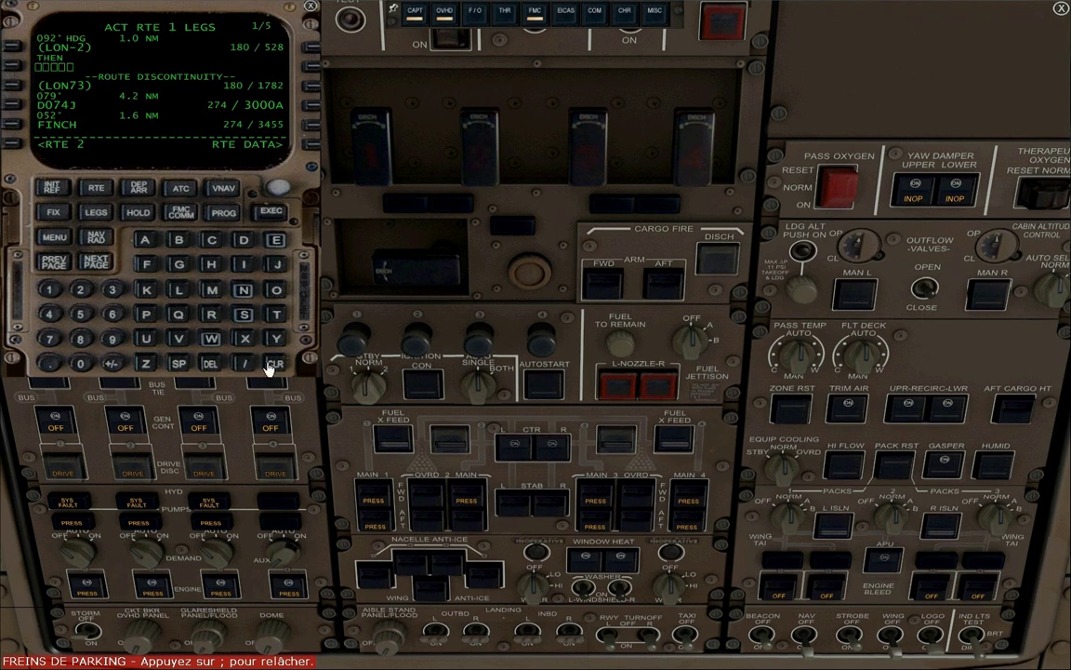
click(91, 270)
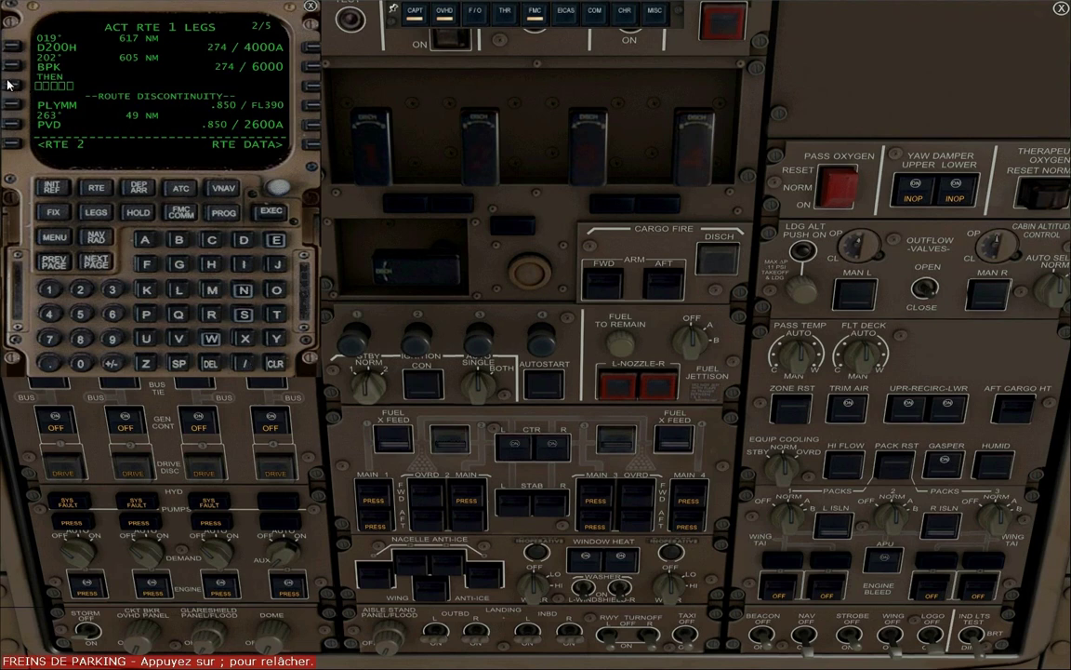
click(213, 365)
click(20, 87)
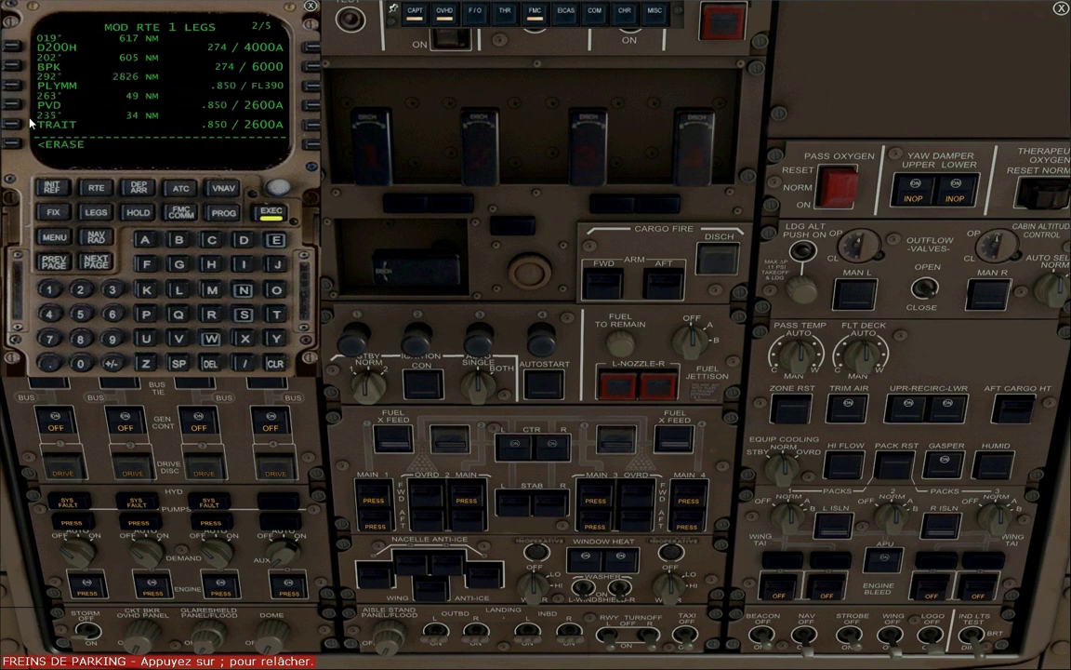
click(53, 262)
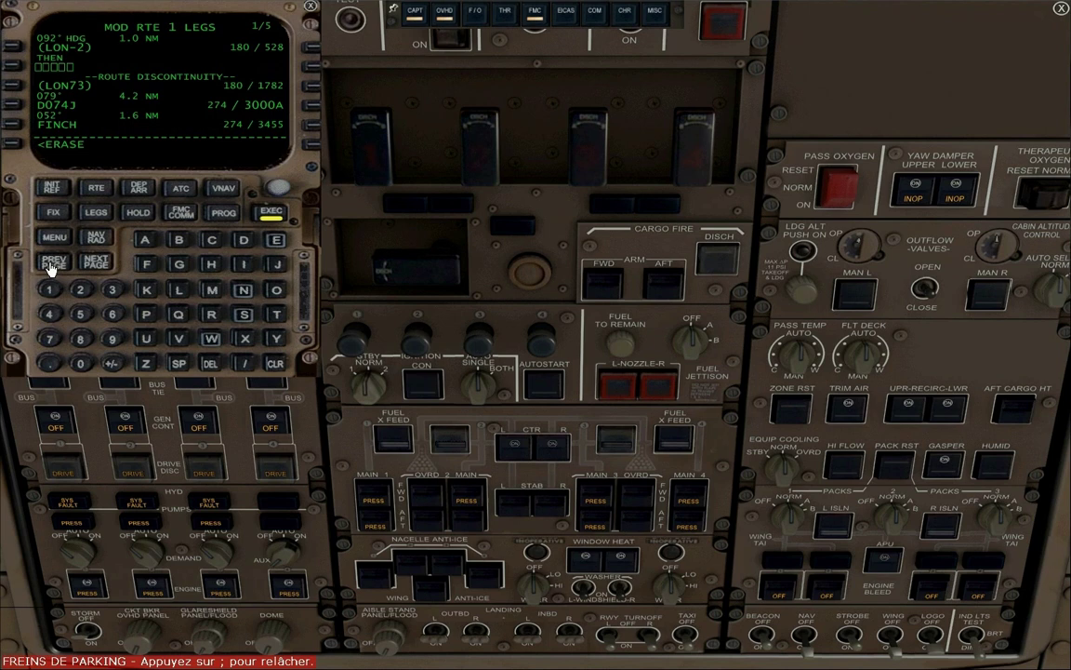
click(213, 364)
click(14, 67)
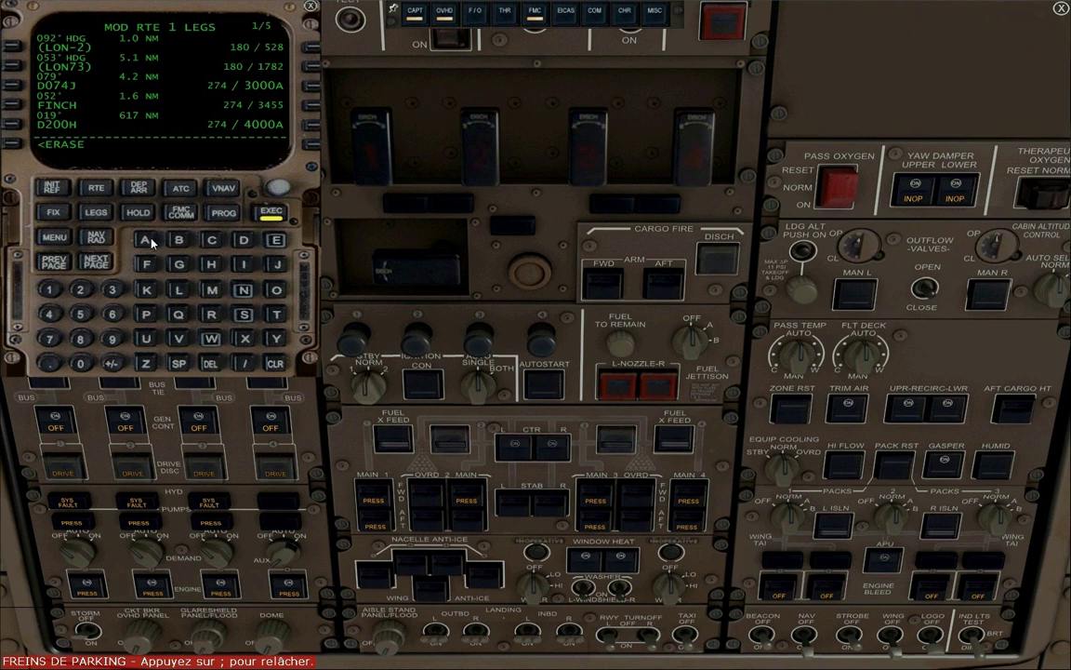
- Delete the discontinuity after JFK on legs page 3 and execute the modified route
click(54, 265)
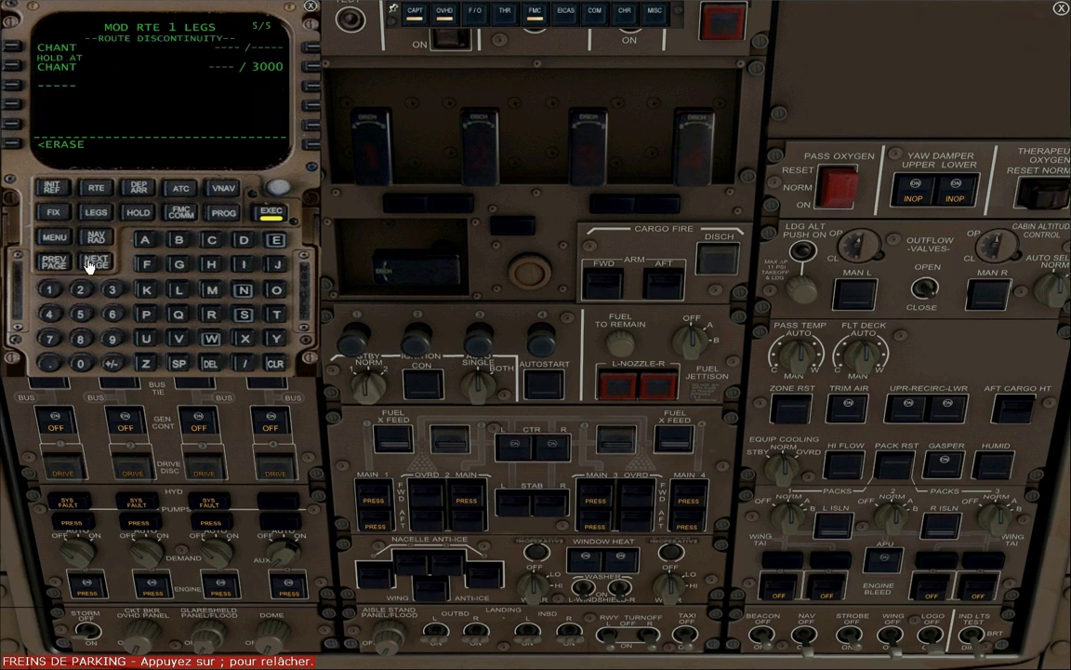
click(94, 262)
click(94, 262)
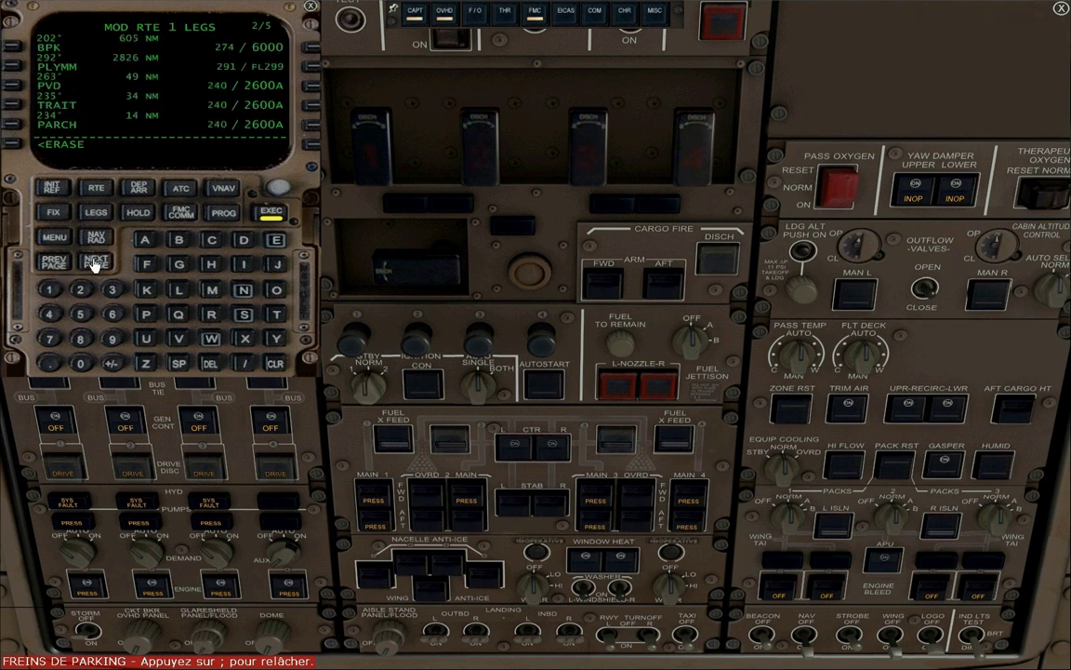
click(95, 263)
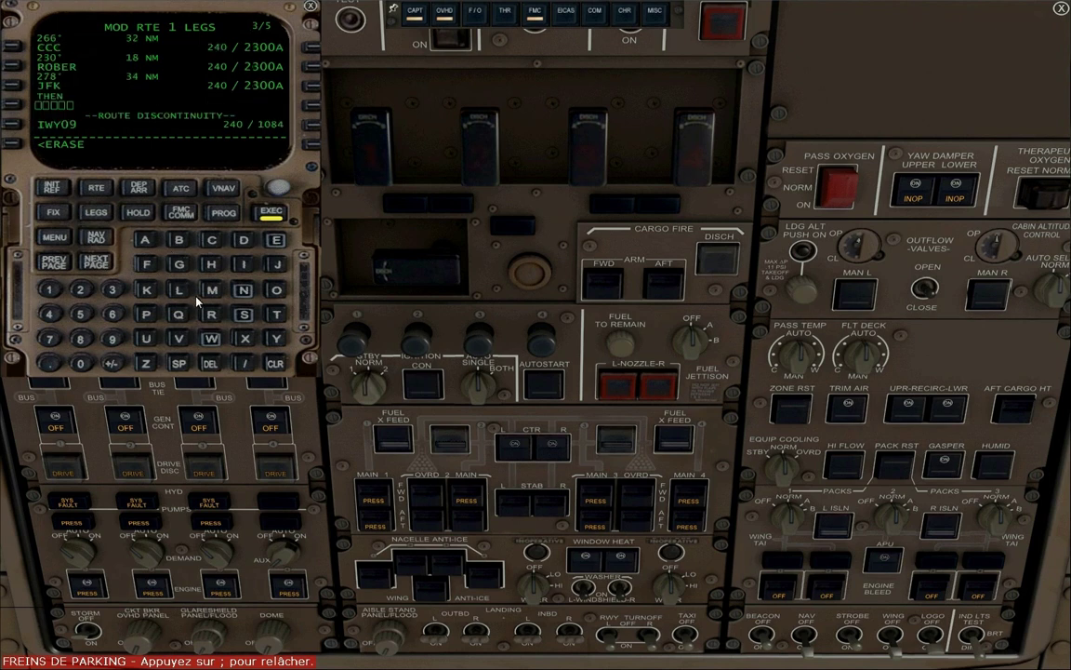
click(210, 365)
click(9, 109)
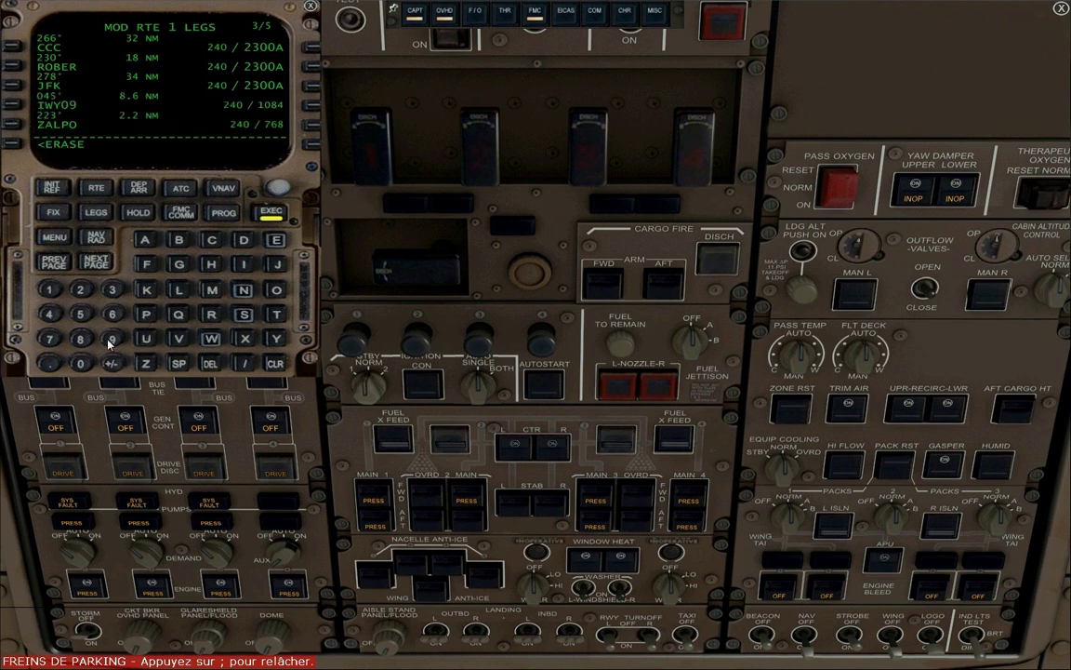
click(96, 264)
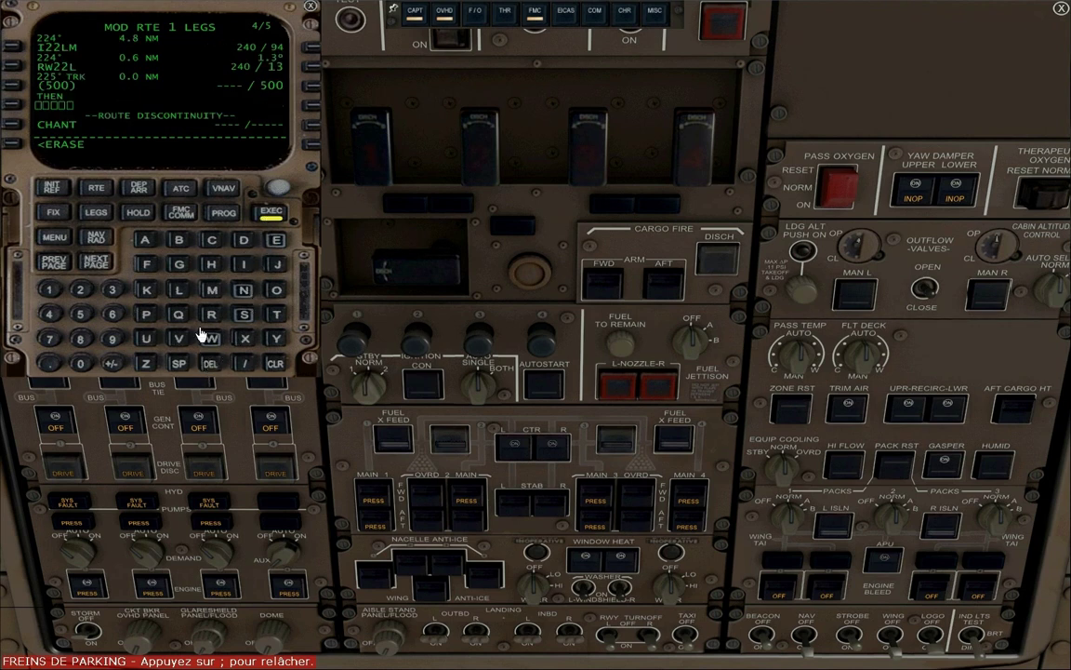
click(269, 218)
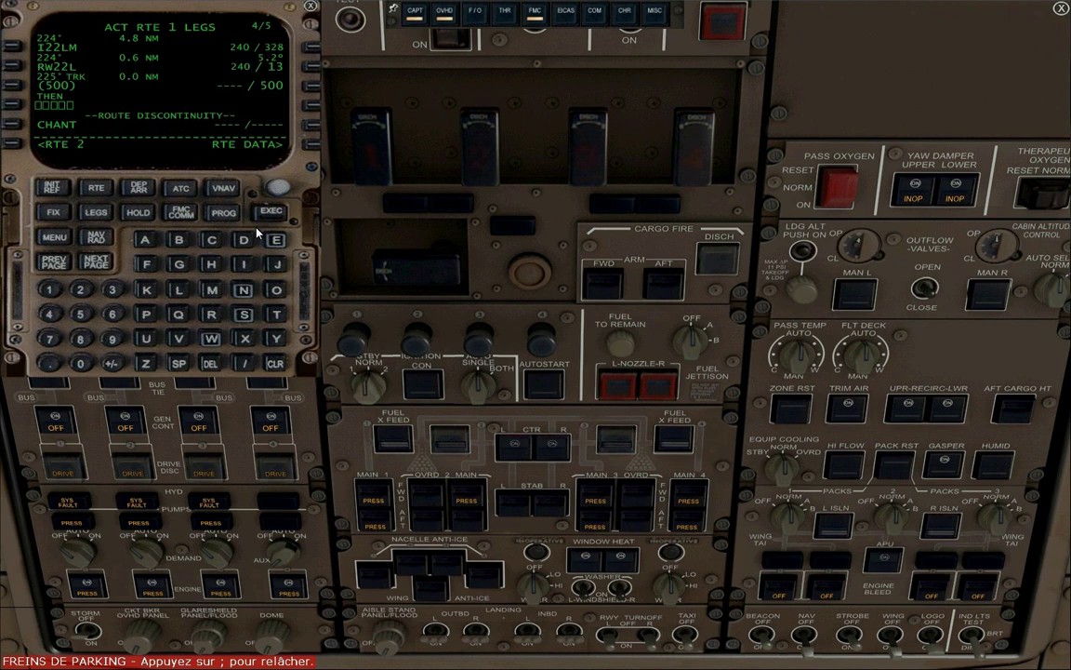
- Go from INIT REF to the TAKEOFF REF page, checking THRUST LIM along the way
click(52, 195)
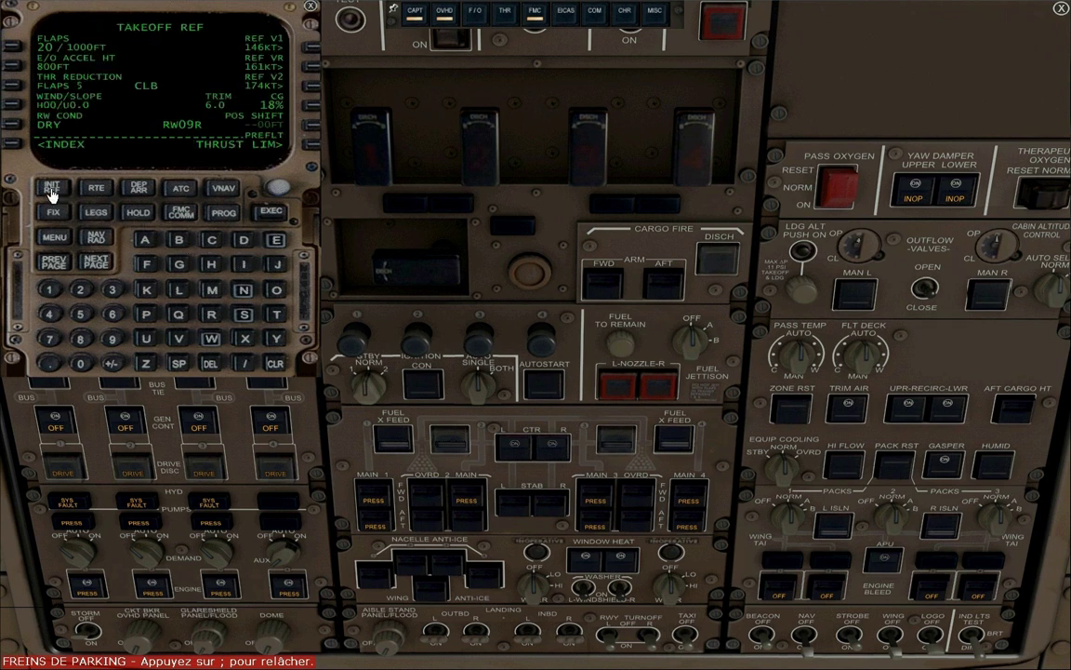
click(13, 146)
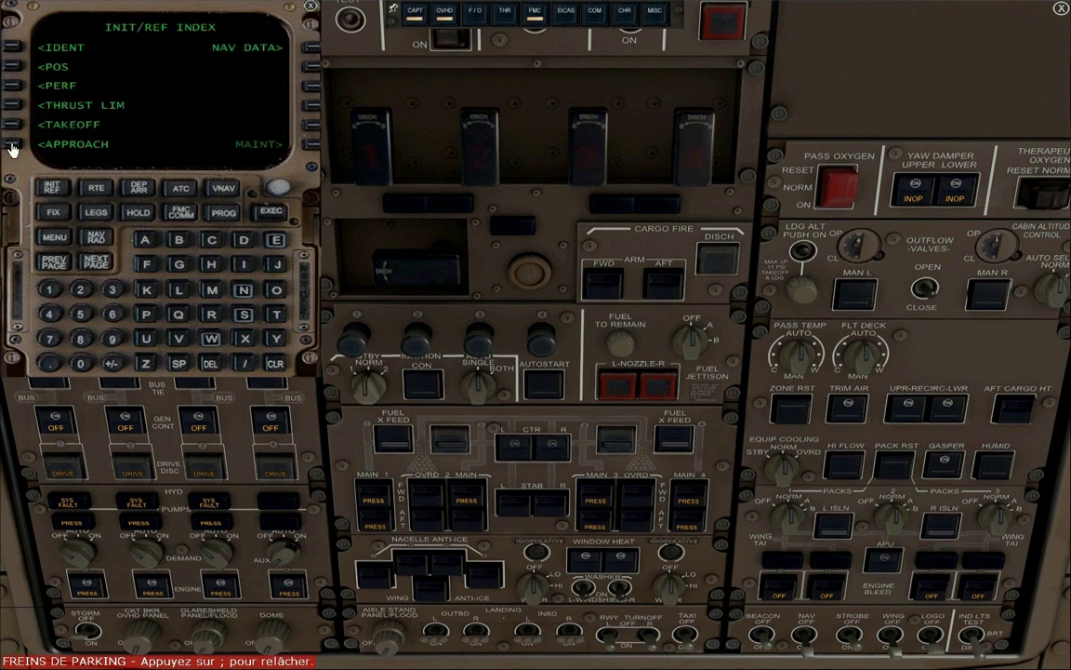
click(11, 128)
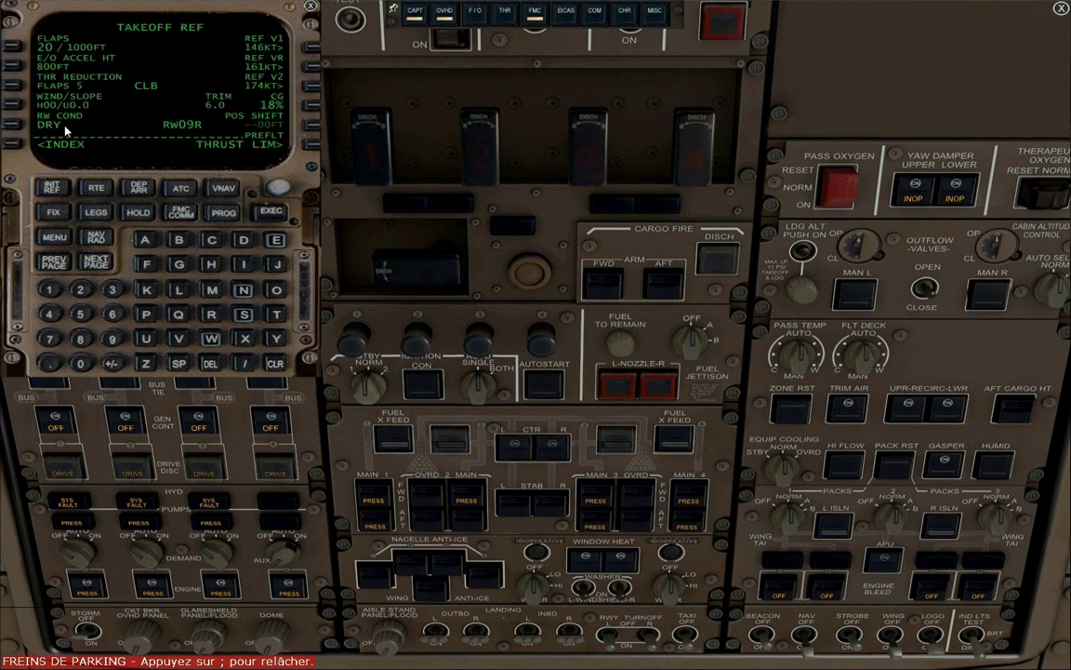
click(313, 145)
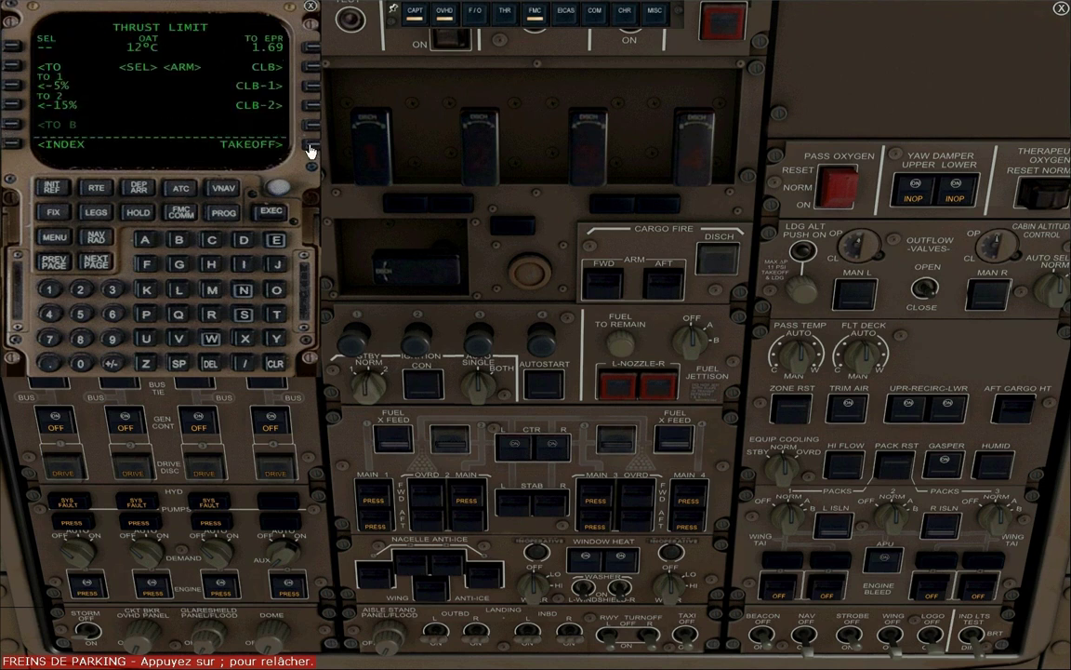
click(312, 146)
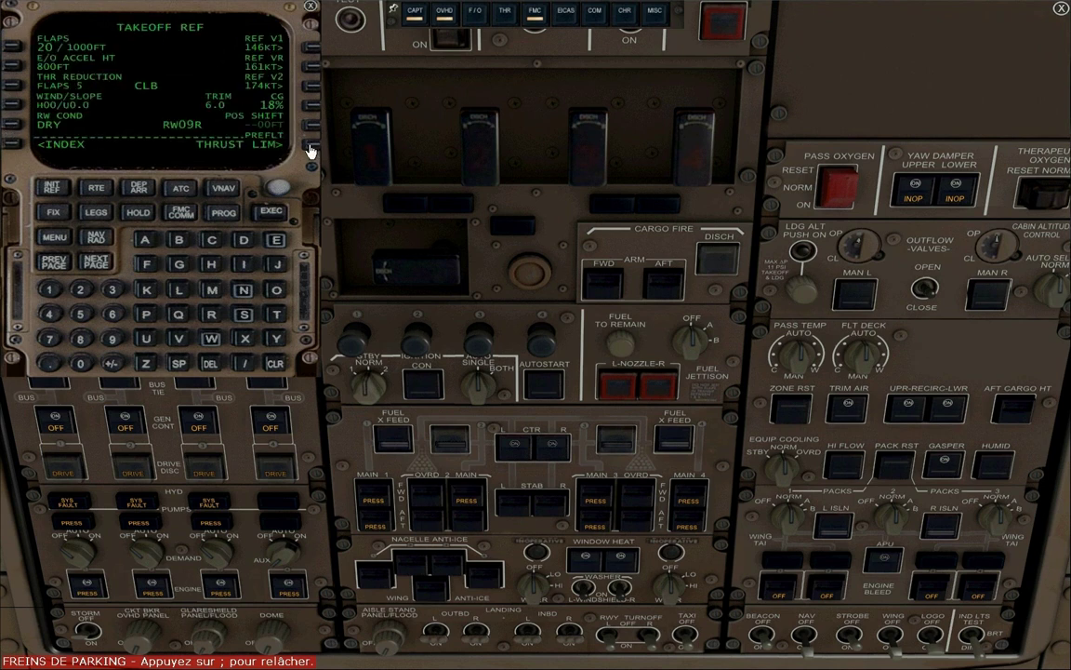
- Accept takeoff speeds V1 146KT, VR 161KT and V2 174KT, then return to INDEX
click(312, 51)
click(311, 69)
click(311, 89)
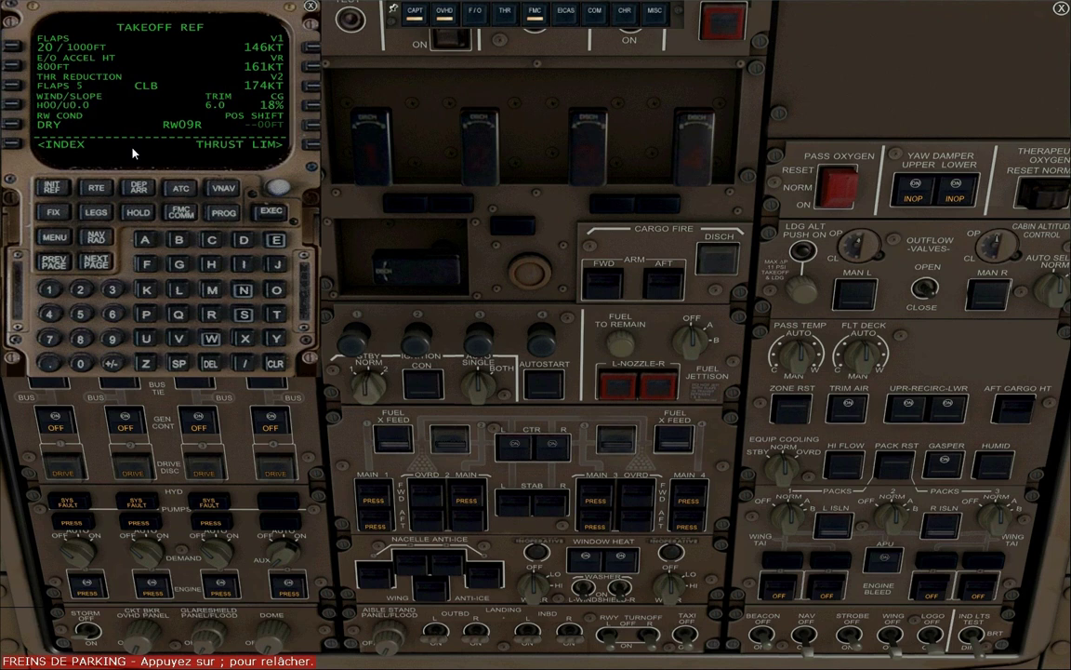
click(12, 146)
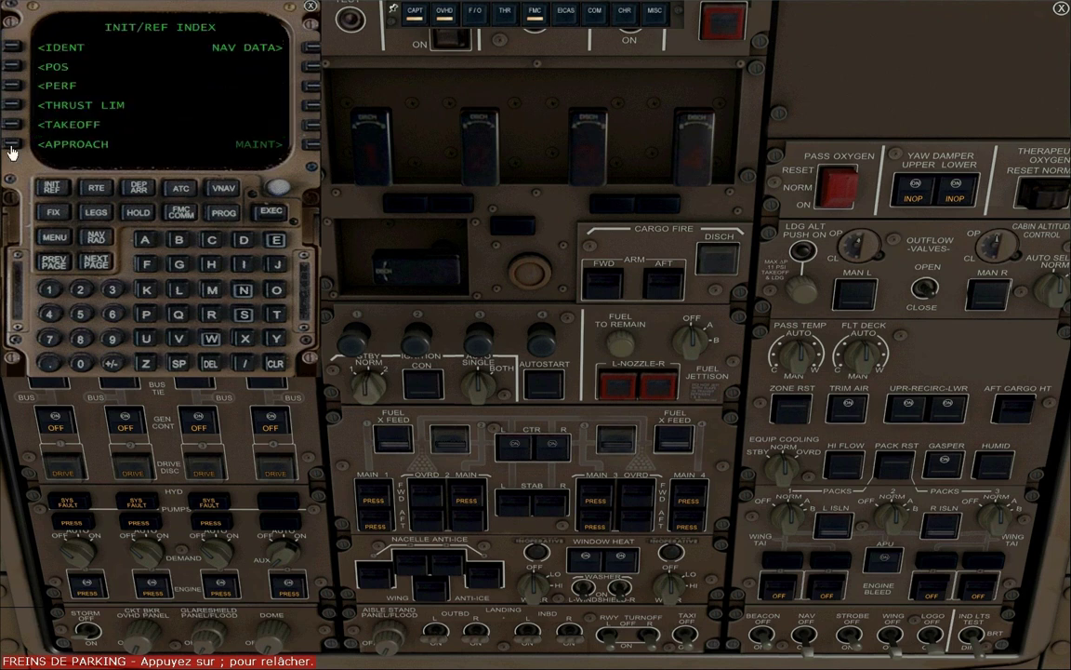
- On the LEGS page, constrain LON73 to 220/1800 and D074J to 245/3000A
click(93, 216)
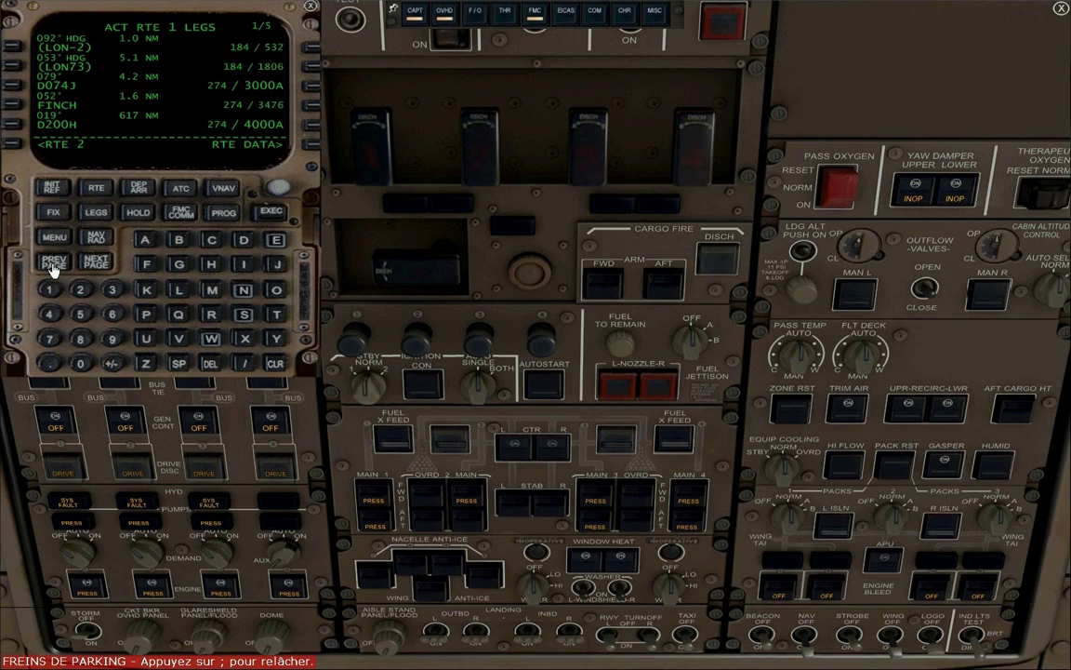
click(100, 266)
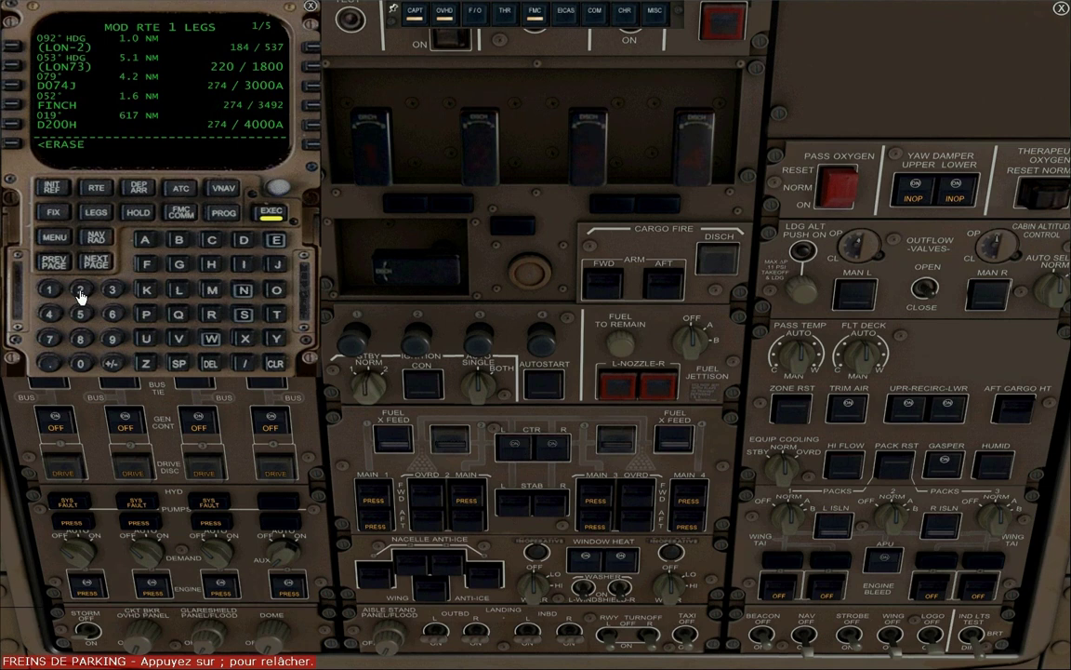
click(80, 293)
click(51, 313)
click(80, 314)
click(245, 365)
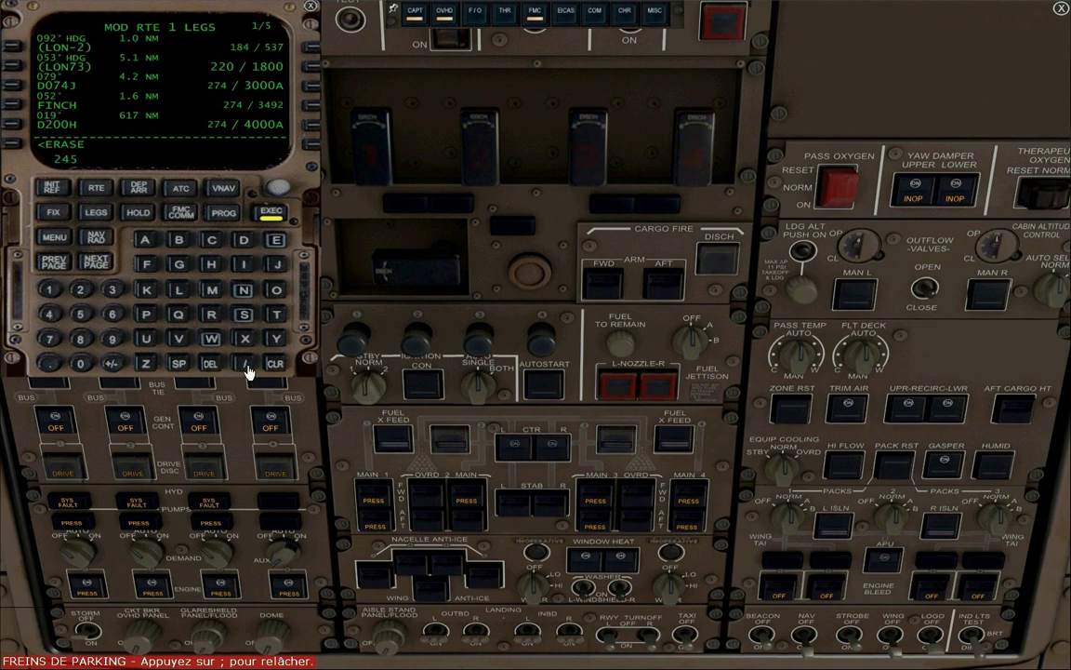
click(110, 296)
click(80, 364)
click(80, 364)
click(145, 240)
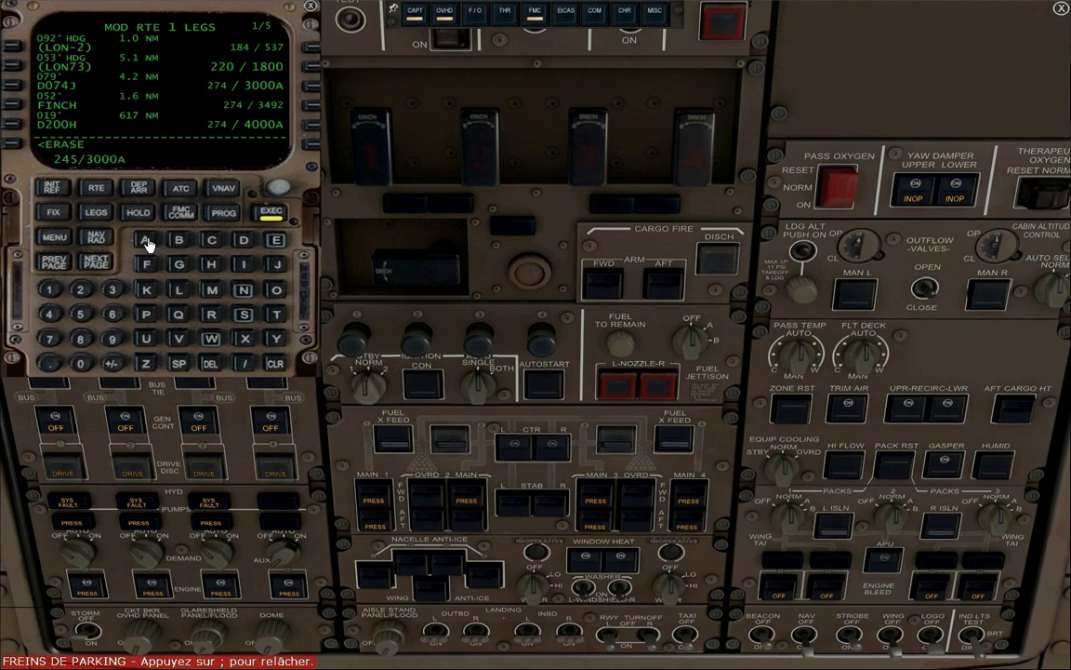
click(311, 91)
- Constrain the FINCH leg to 245/3500
click(80, 291)
click(50, 313)
click(79, 315)
click(111, 290)
click(80, 314)
double_click(82, 366)
click(311, 105)
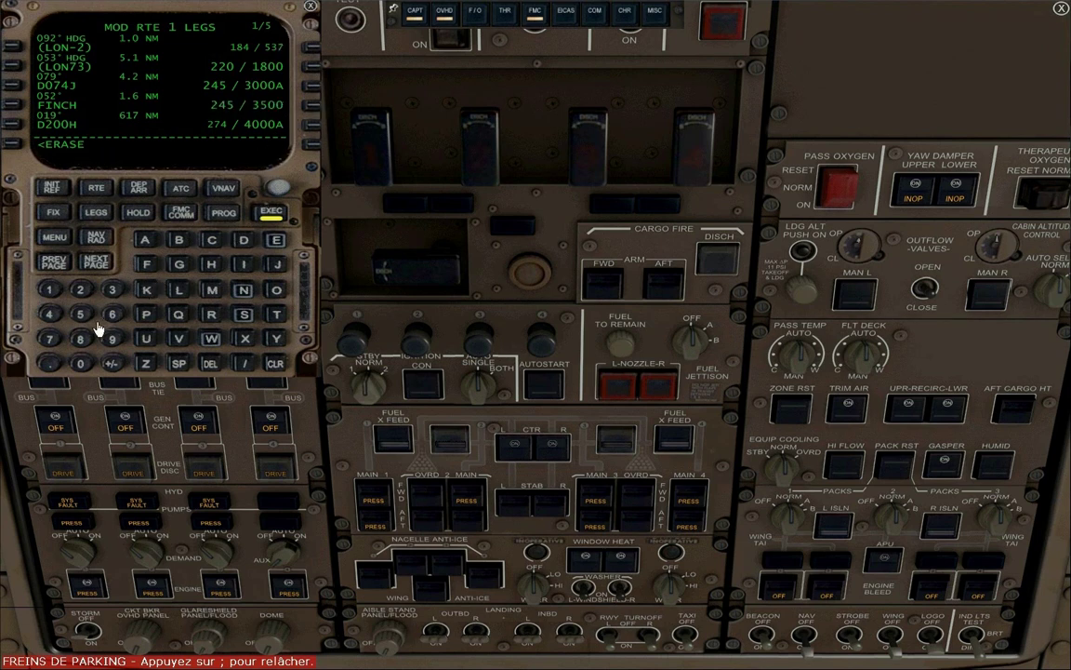
- Constrain the D200H leg to 245/4000A
click(81, 290)
click(50, 314)
click(81, 314)
click(245, 367)
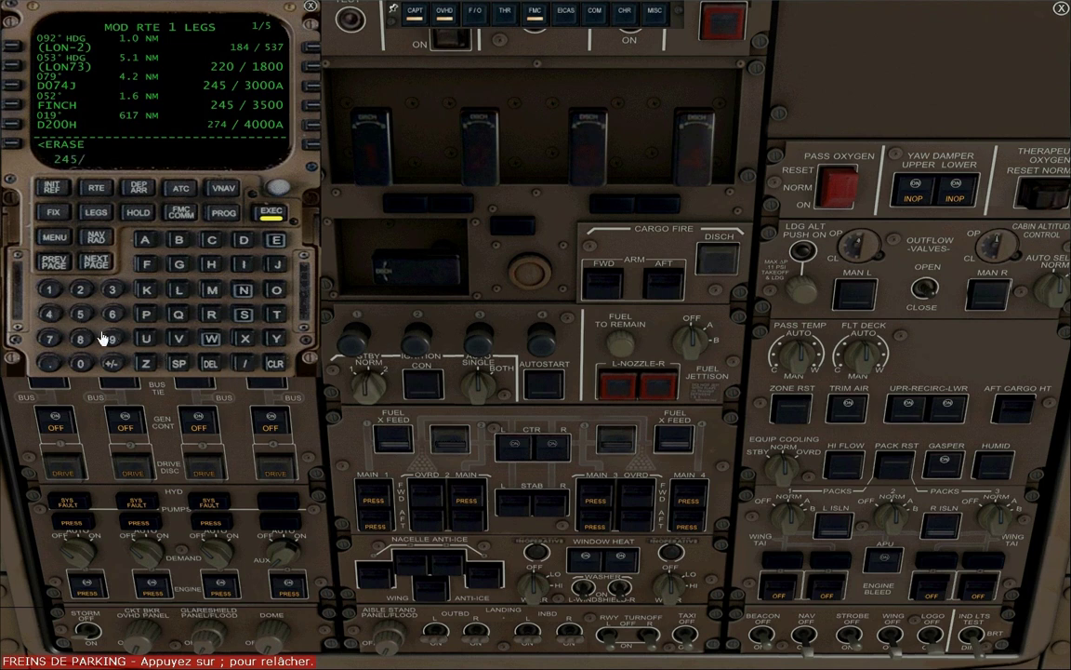
click(51, 314)
click(79, 364)
click(79, 363)
click(79, 363)
click(145, 240)
click(312, 124)
- On the second legs page, constrain BPK to 245/6000
click(97, 263)
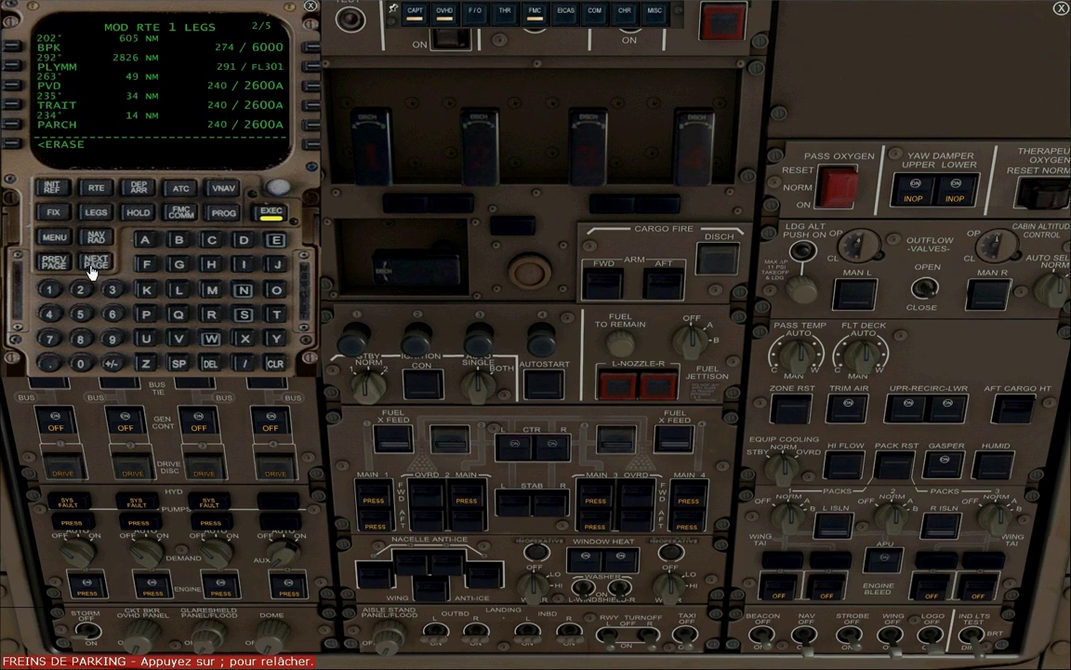
click(48, 313)
click(273, 363)
click(81, 289)
click(48, 312)
click(244, 364)
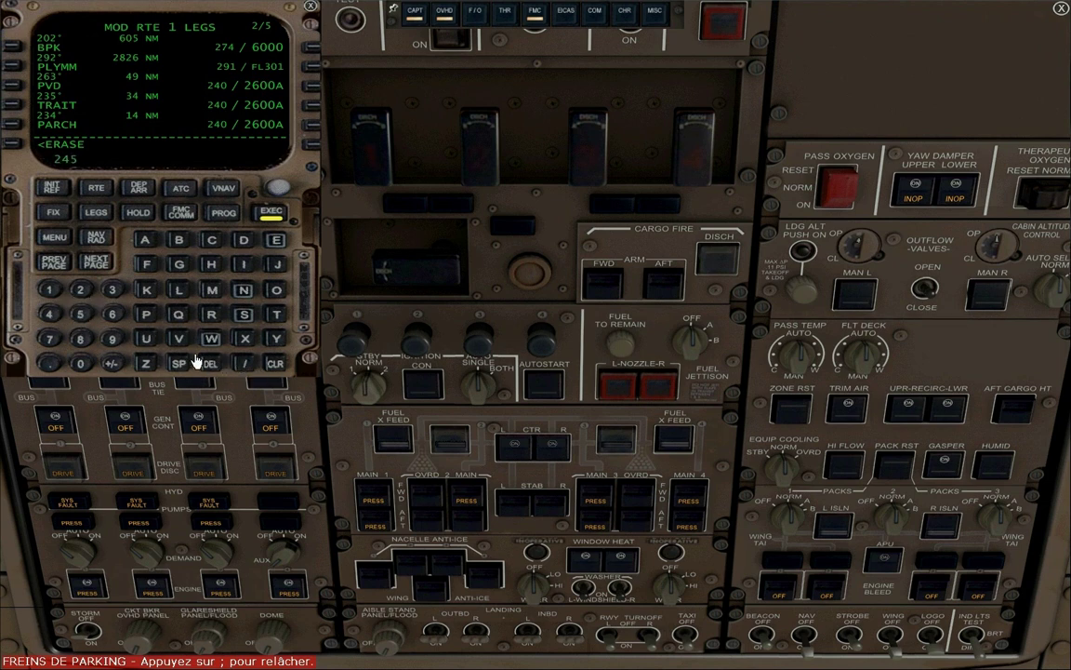
click(112, 313)
click(80, 365)
click(80, 364)
click(80, 364)
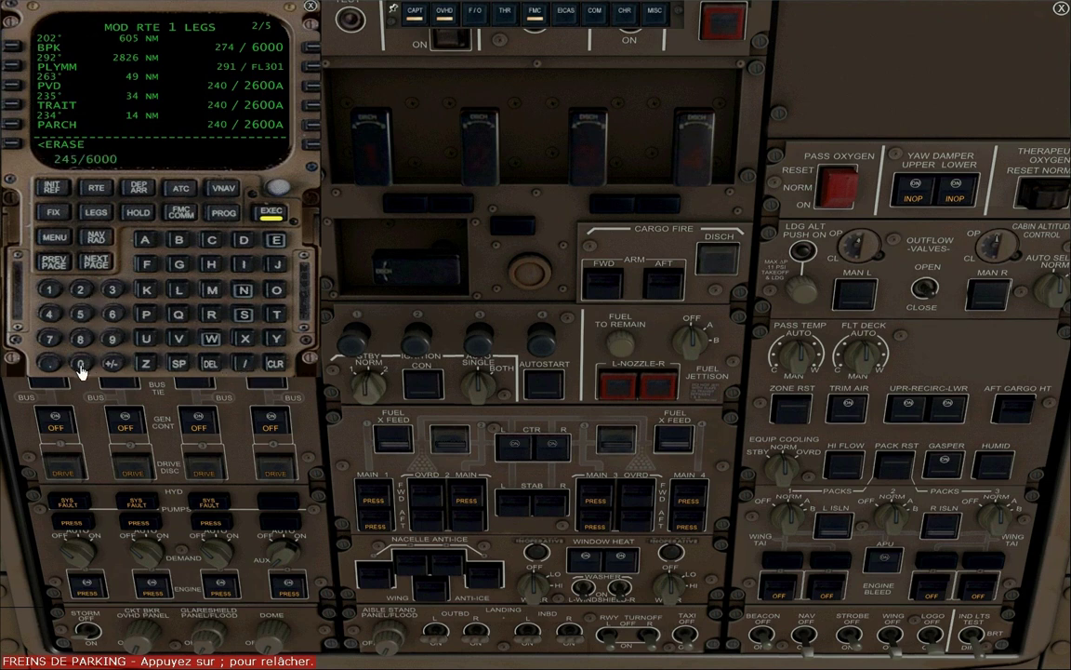
click(312, 49)
- Try applying 330 and then 330/FL34 to PLYMM, clearing the rejected entry
click(113, 294)
click(84, 363)
click(310, 71)
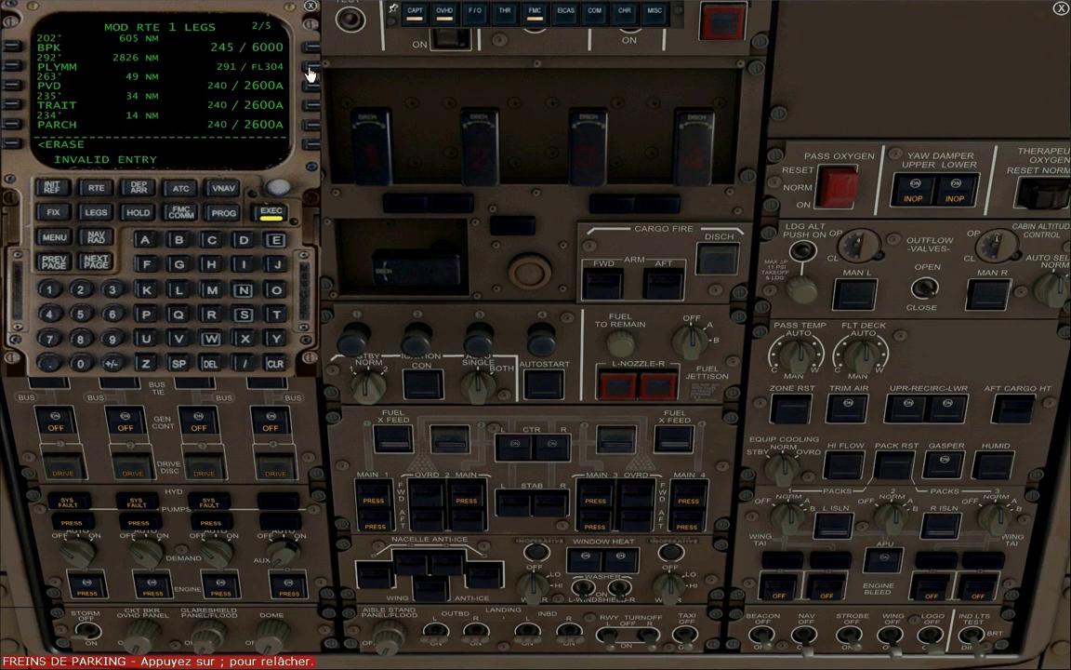
click(274, 364)
click(177, 291)
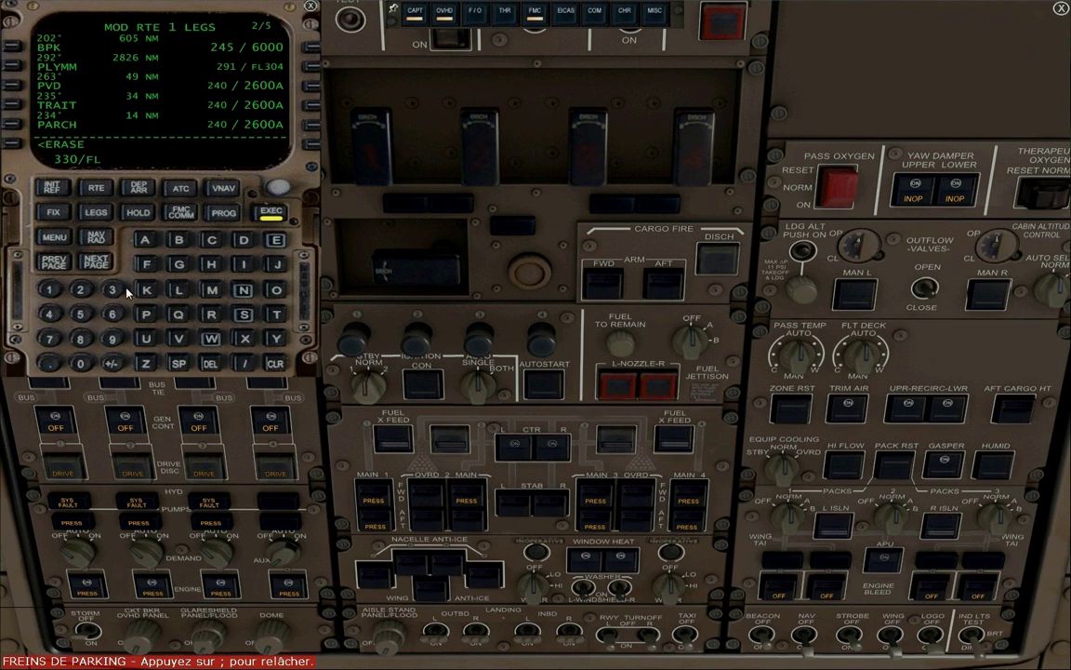
click(113, 289)
click(49, 314)
click(312, 70)
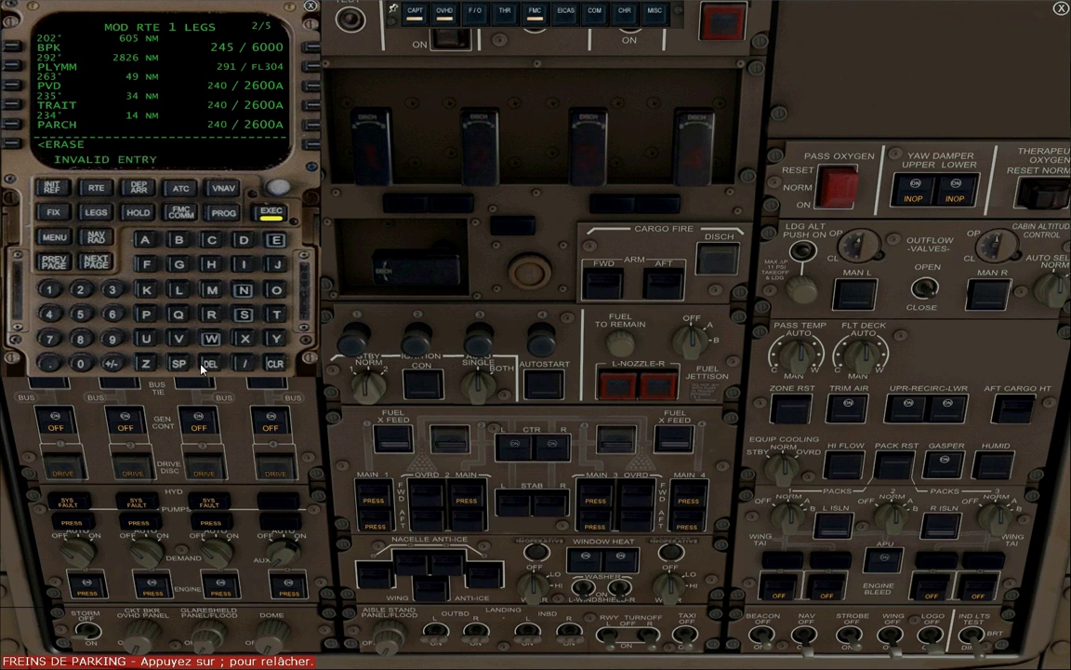
- Correct the PLYMM entry to 330/FL304 and apply it
click(272, 364)
click(275, 364)
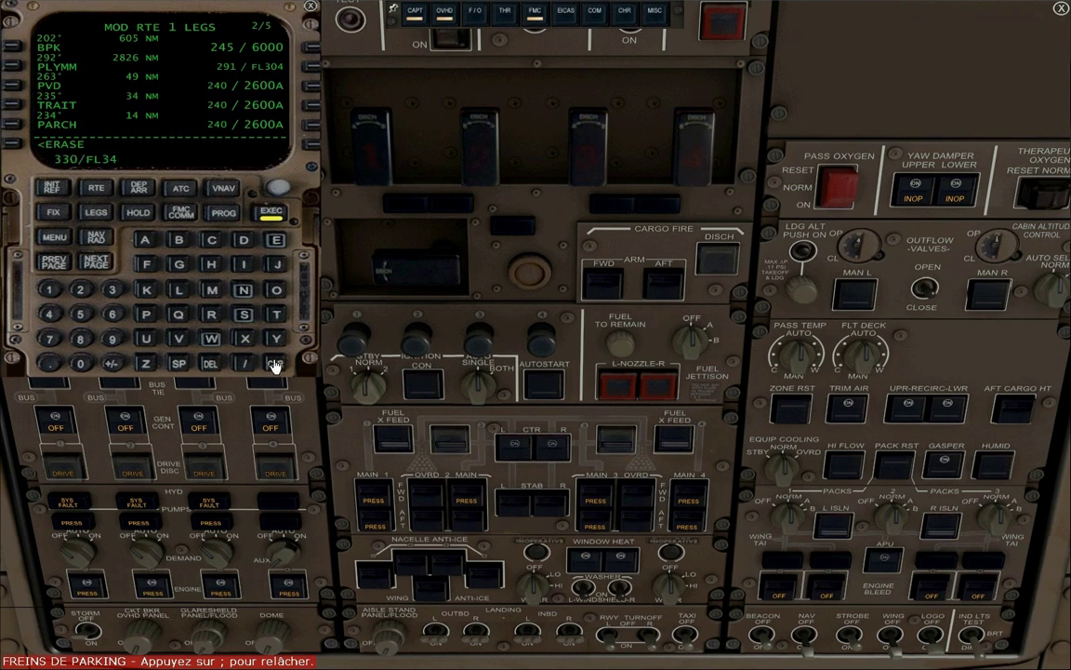
click(81, 362)
click(112, 296)
click(274, 363)
click(51, 314)
click(313, 71)
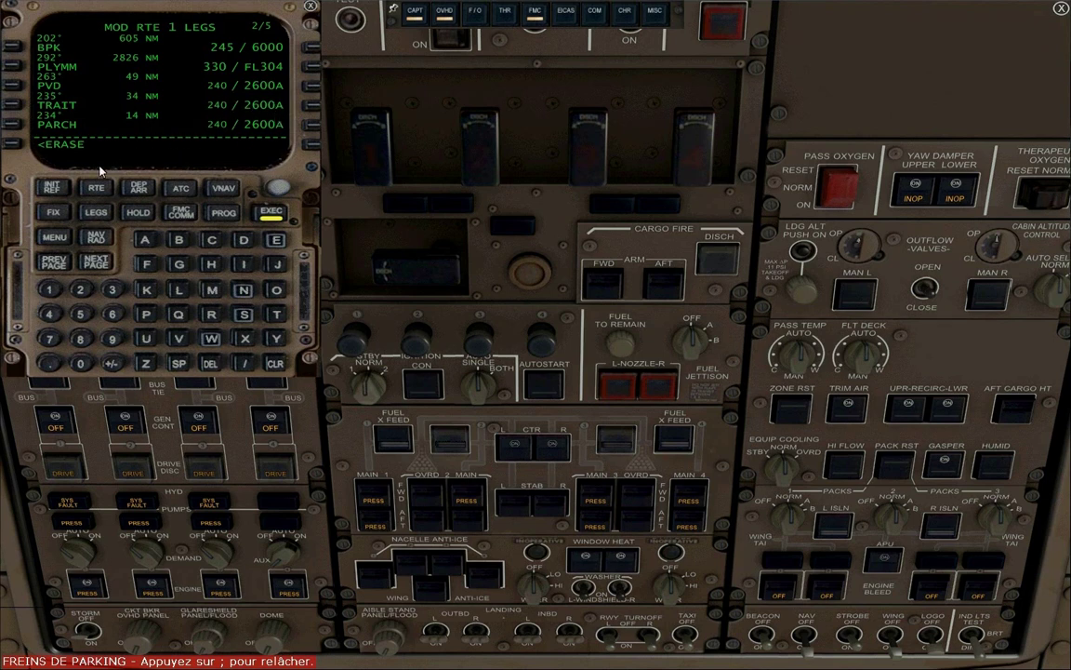
- Review legs pages three and four, execute the modified route, and close the FMC
click(89, 265)
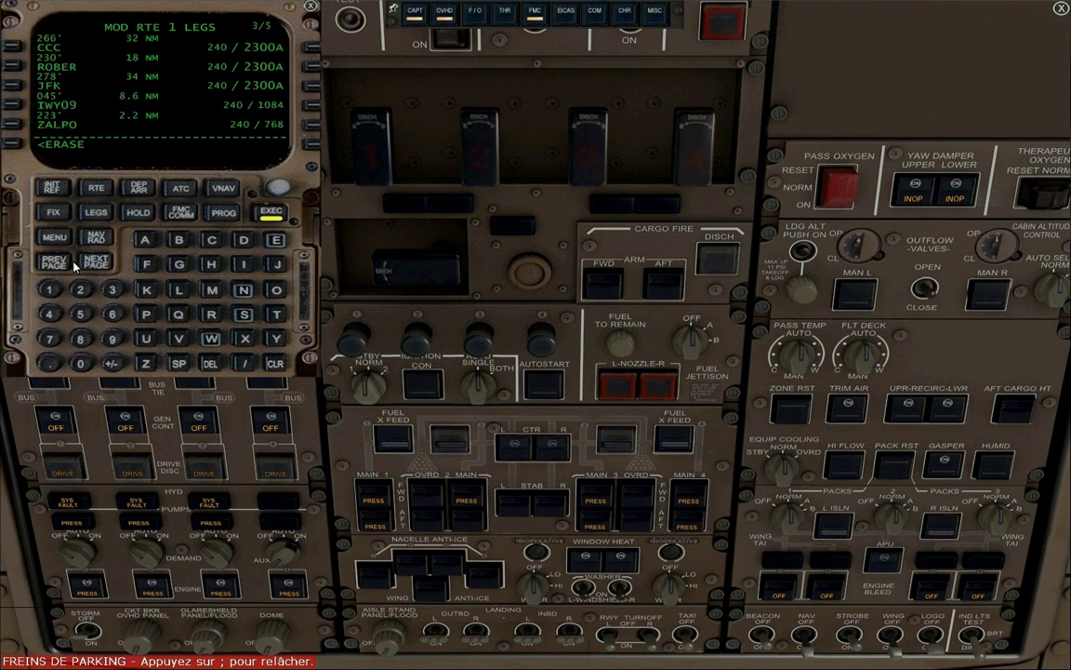
click(54, 265)
click(271, 219)
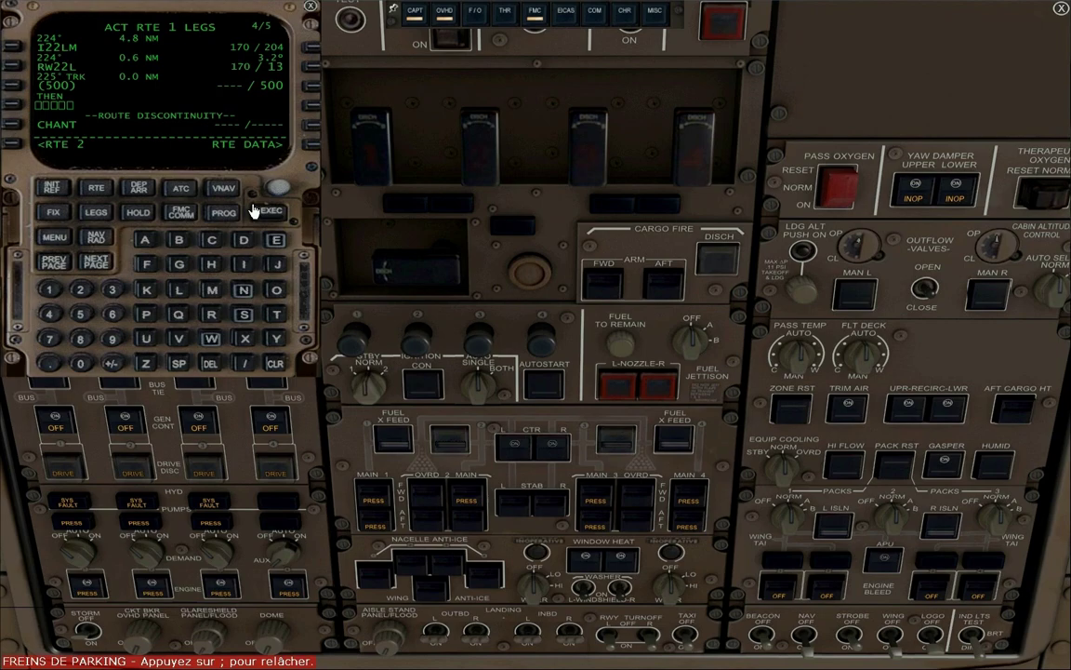
click(312, 11)
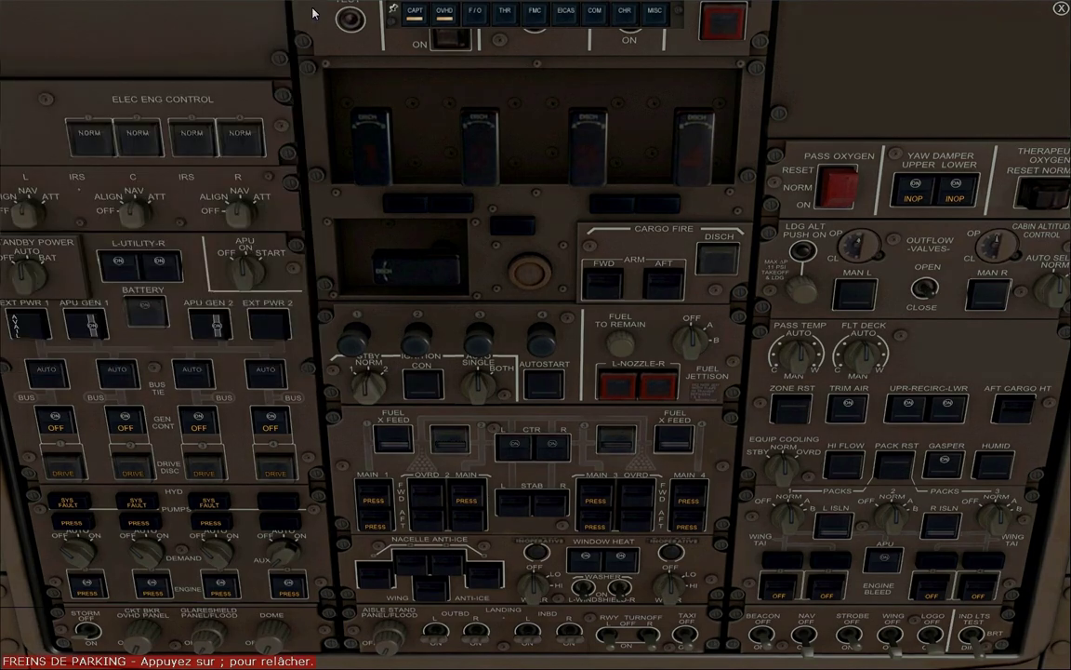